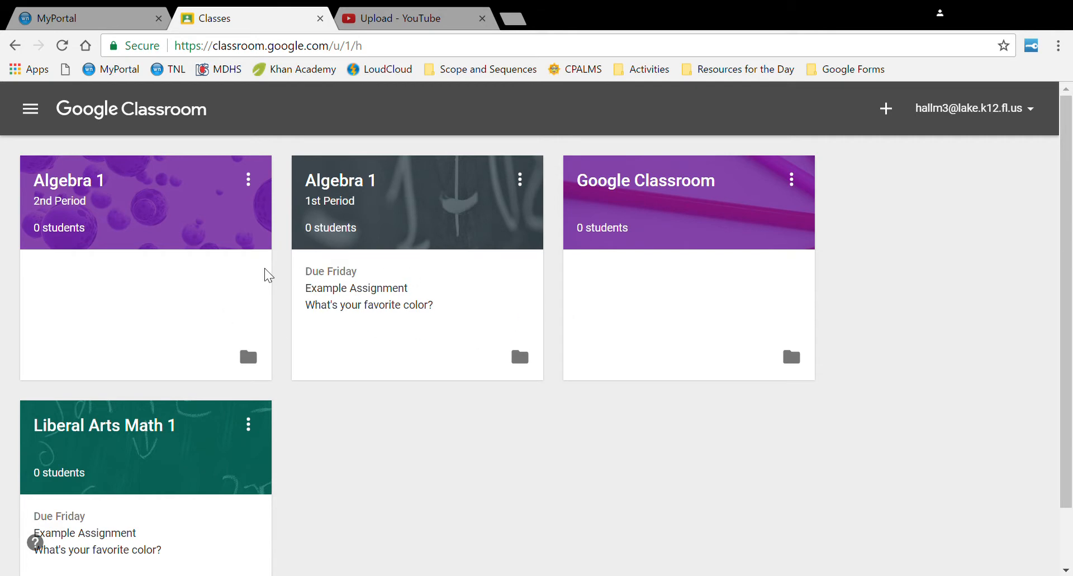
- Open the Algebra 1 1st Period class and go to its Module 2 topic page
{"action": "left_click", "coordinate": [332, 187]}
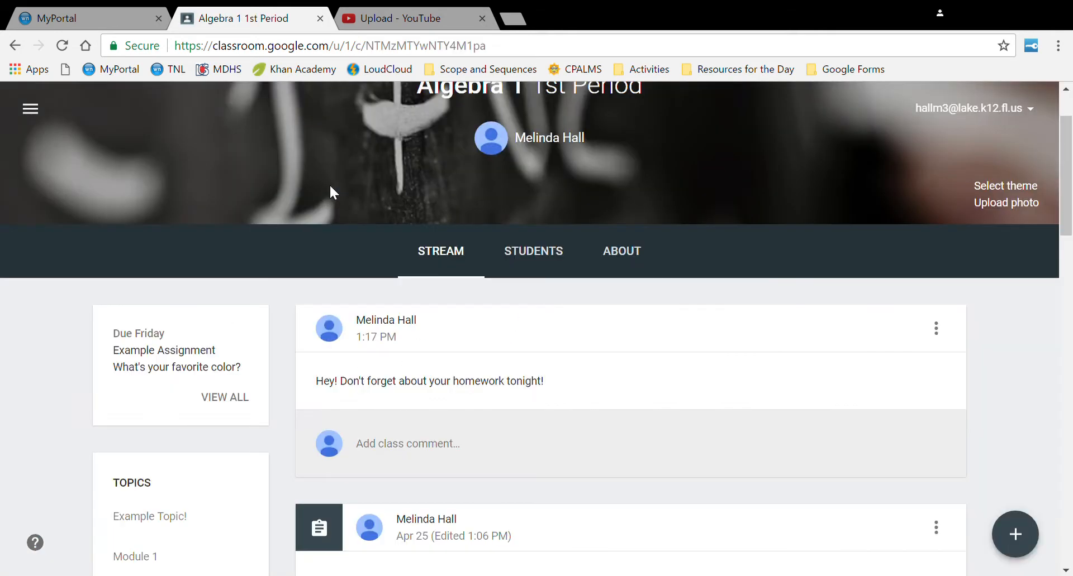
{"action": "scroll", "coordinate": [347, 489], "scroll_direction": "down", "scroll_amount": 3}
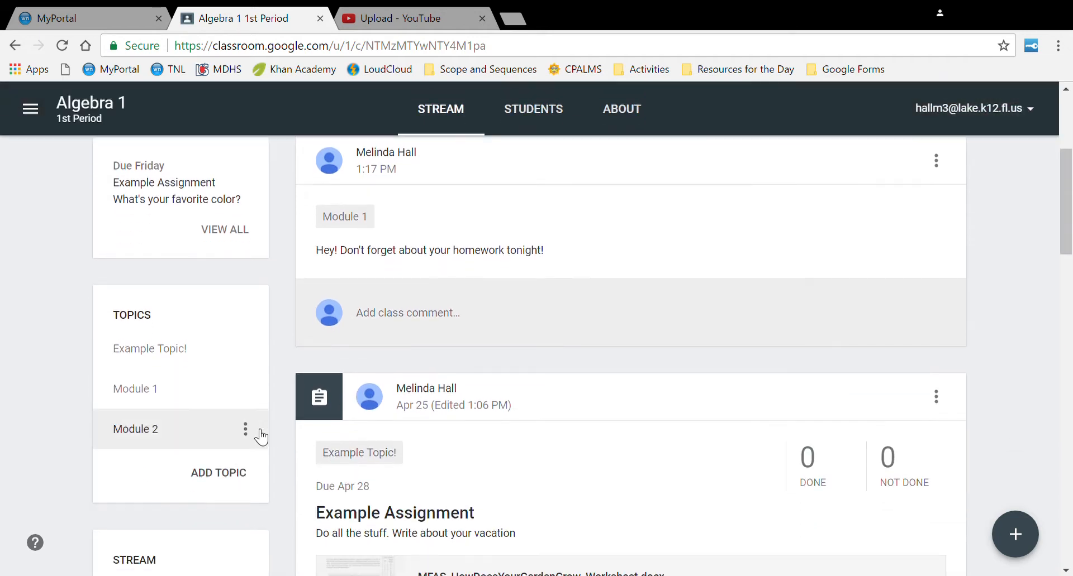
{"action": "left_click", "coordinate": [176, 438]}
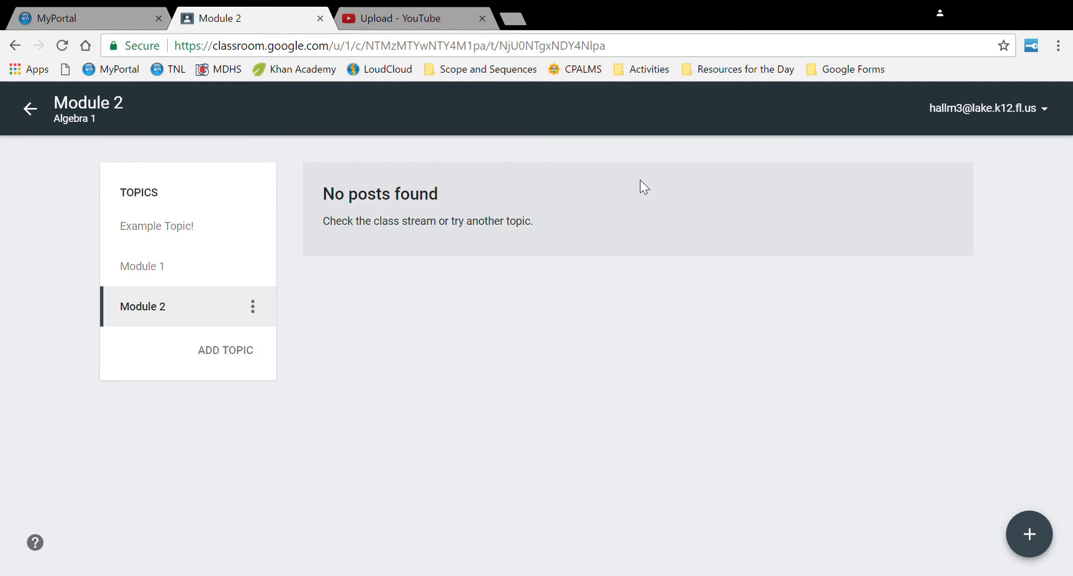
- Start an announcement that also goes to Algebra 1 2nd Period and Liberal Arts Math 1
{"action": "mouse_move", "coordinate": [1028, 534]}
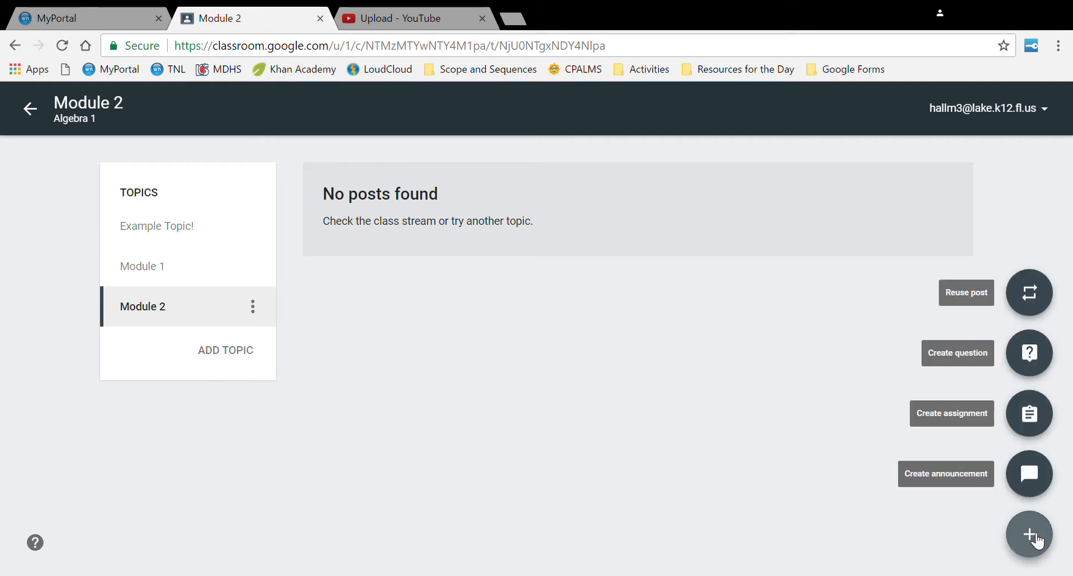
{"action": "left_click", "coordinate": [1026, 485]}
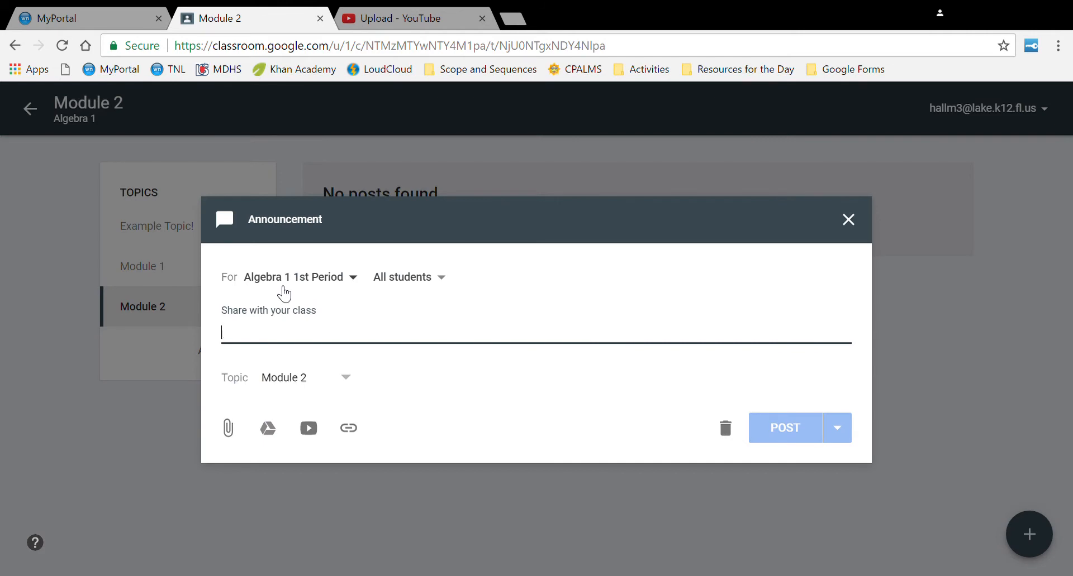
{"action": "left_click", "coordinate": [281, 281]}
{"action": "left_click", "coordinate": [272, 375]}
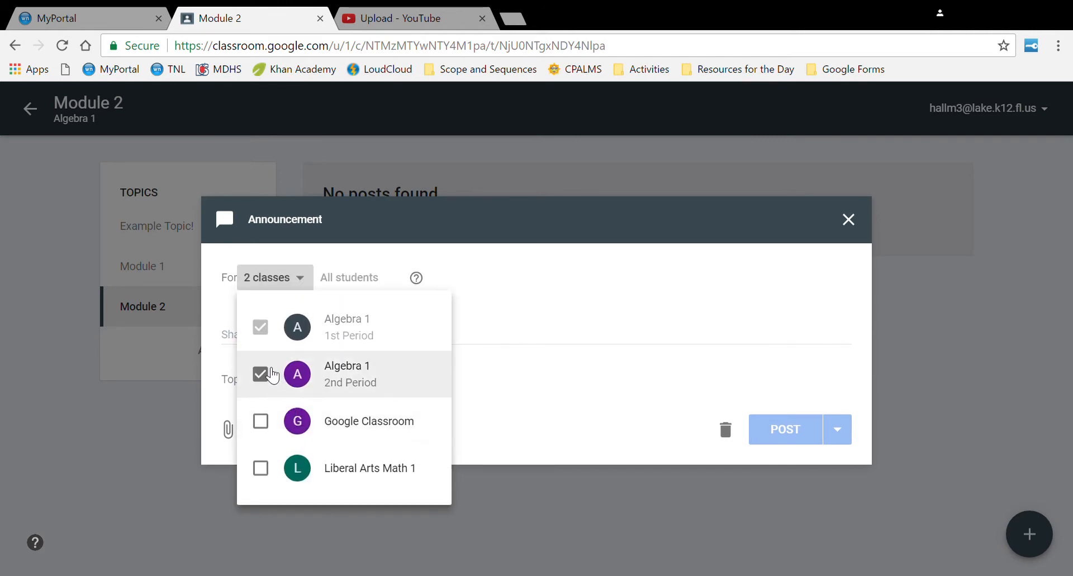
{"action": "left_click", "coordinate": [261, 474]}
{"action": "left_click", "coordinate": [587, 319]}
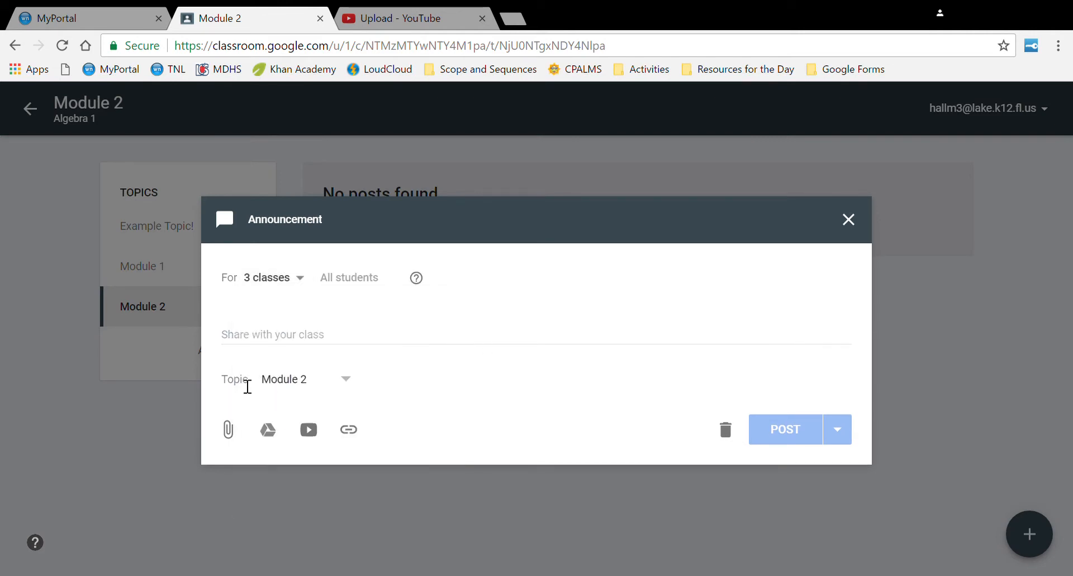
- Write the message 'Welcome to Module 2! We are going to learn a lot!' and check the attach-file option
{"action": "left_click", "coordinate": [329, 348]}
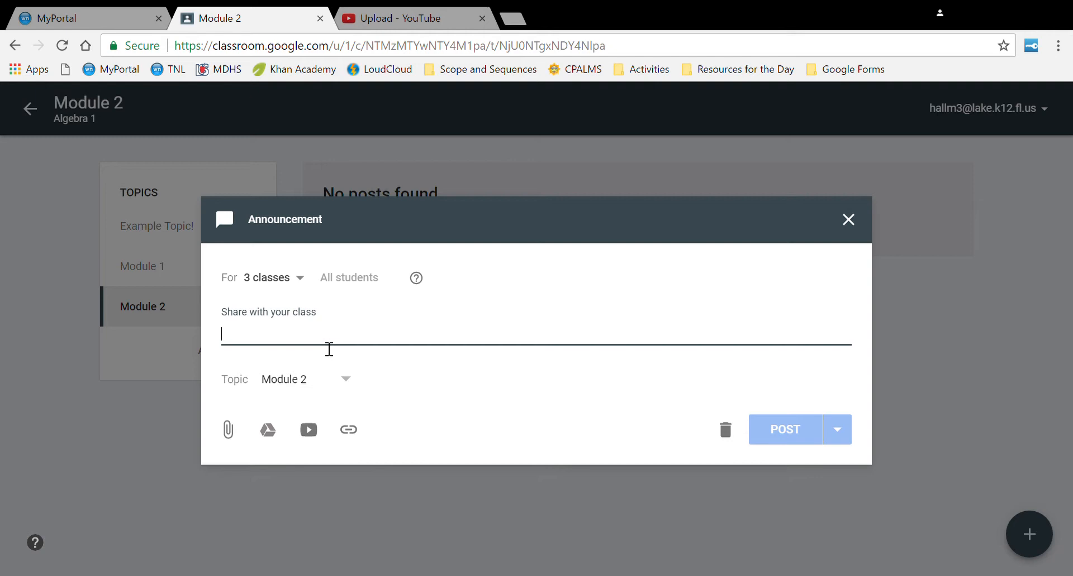
{"action": "type", "text": "Welcome"}
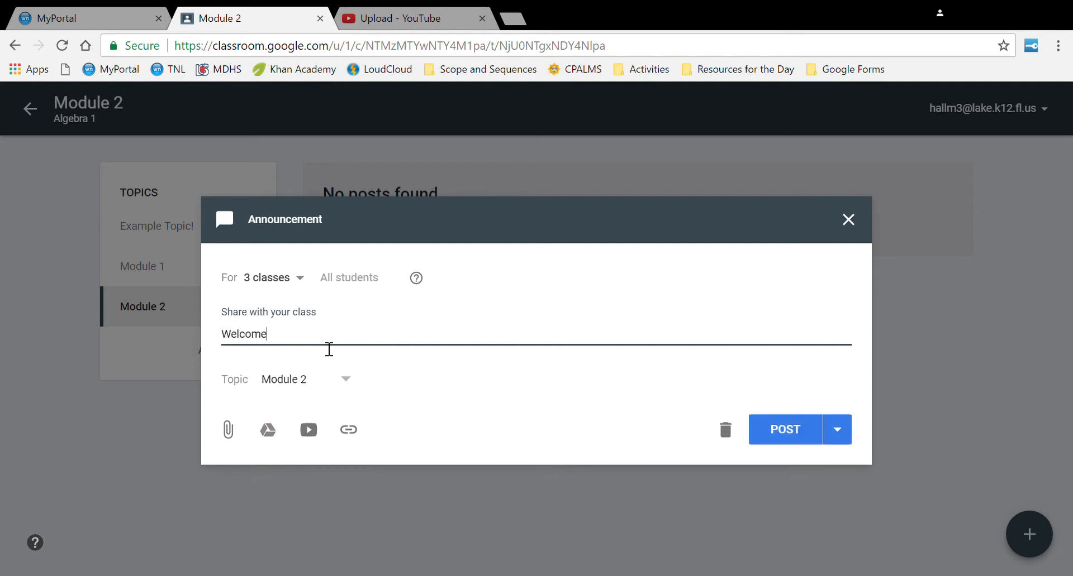
{"action": "type", "text": " to Module 2! We are going to learn a lot!"}
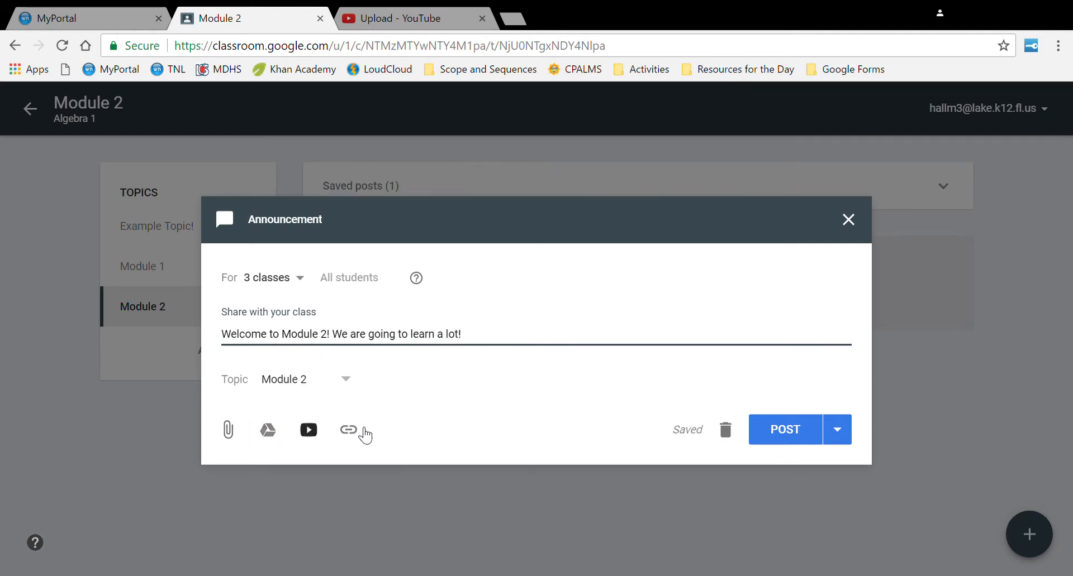
{"action": "left_click", "coordinate": [227, 431]}
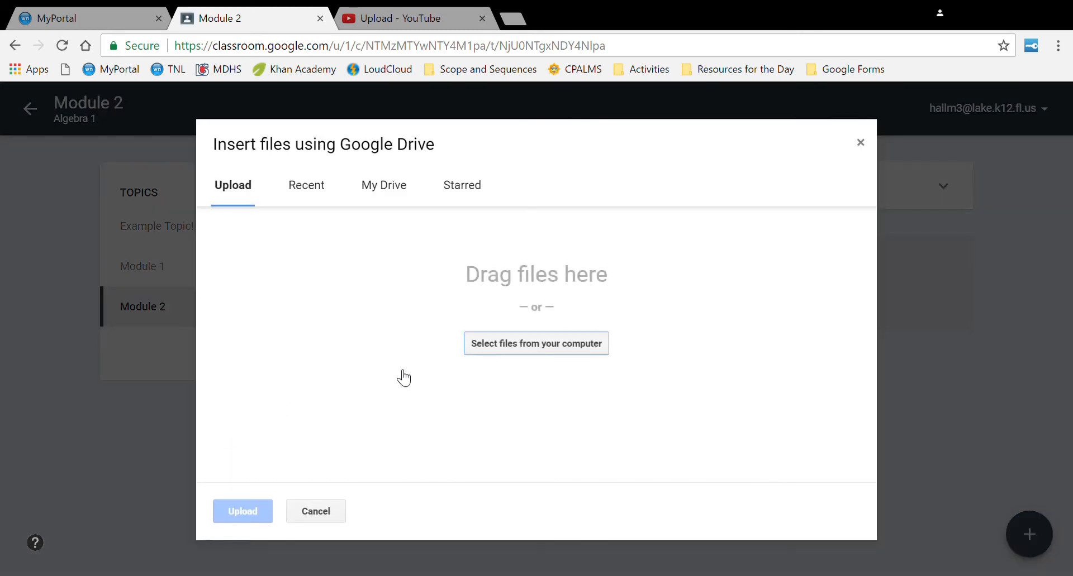
{"action": "left_click", "coordinate": [326, 508]}
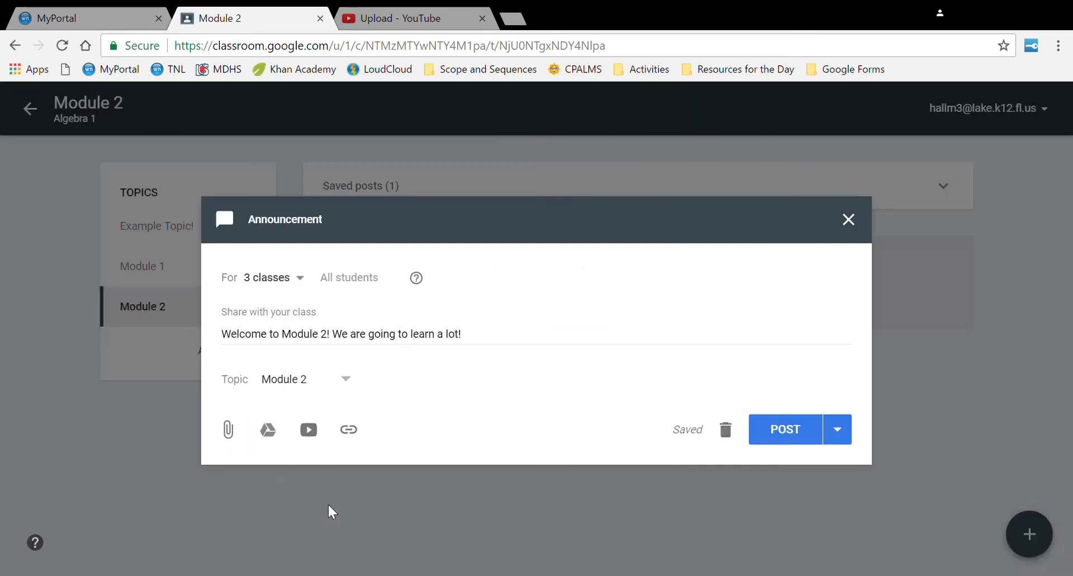
{"action": "left_click", "coordinate": [271, 436]}
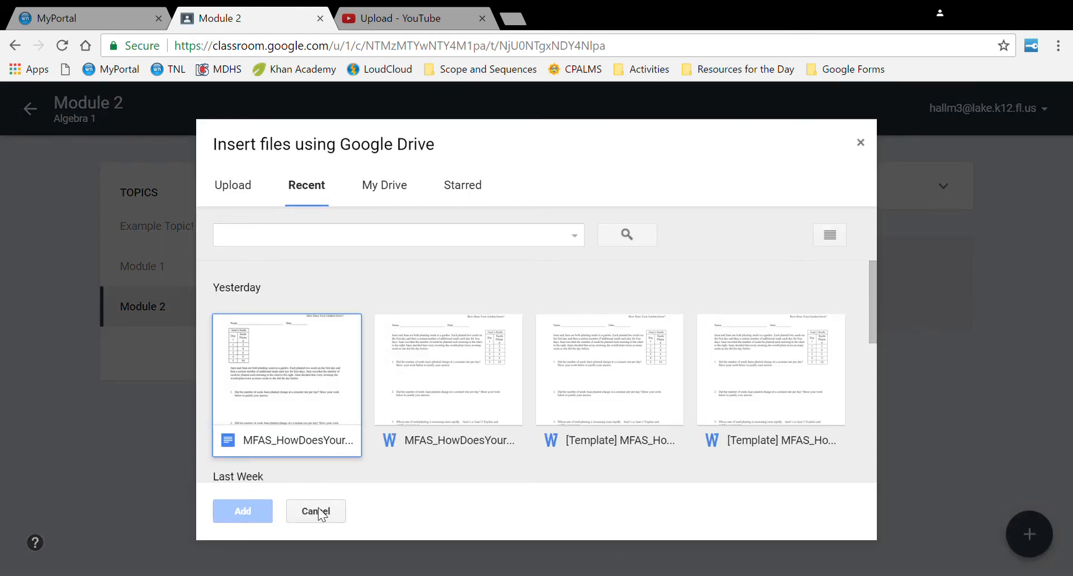
{"action": "left_click", "coordinate": [318, 518]}
{"action": "left_click", "coordinate": [307, 431]}
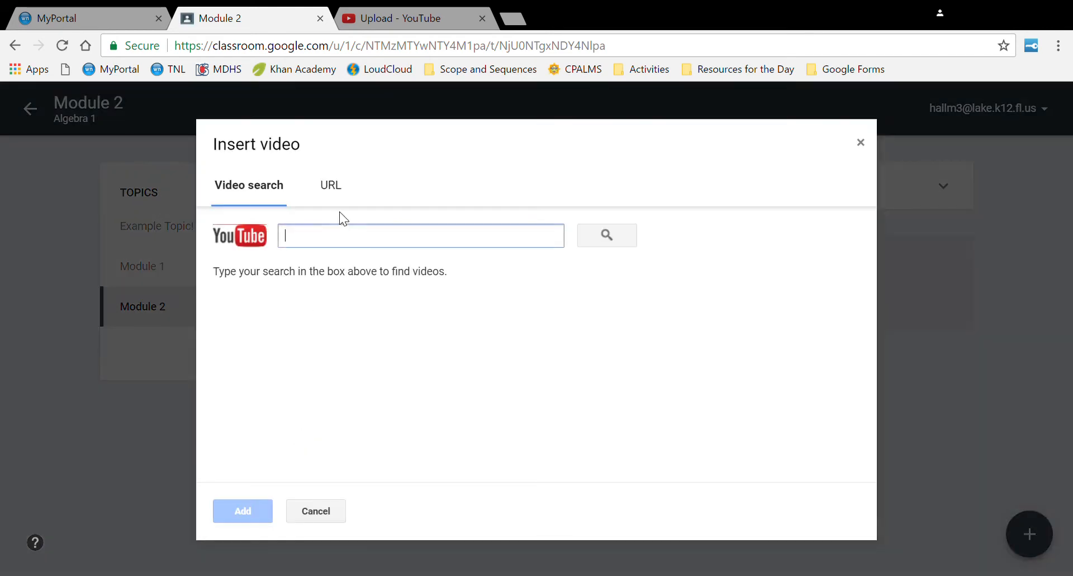
{"action": "type", "text": "pythago"}
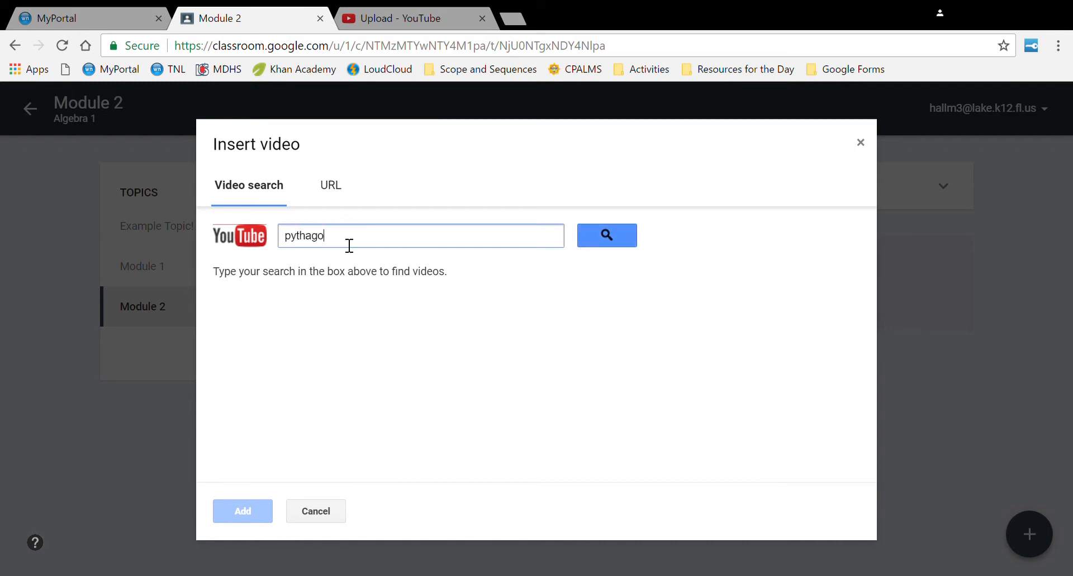
{"action": "type", "text": "rean theorem"}
{"action": "left_click", "coordinate": [591, 226]}
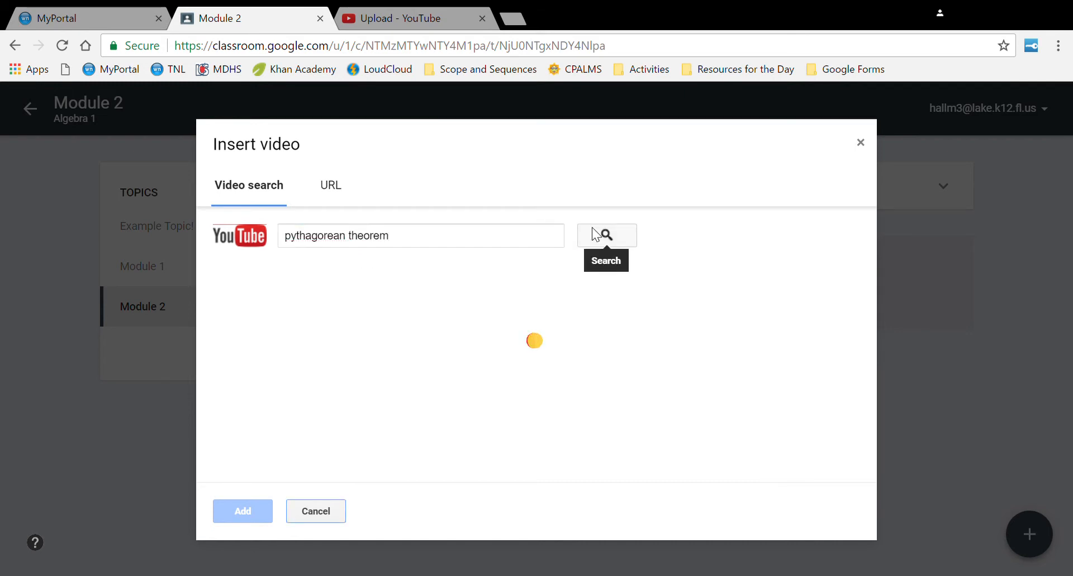
{"action": "left_click", "coordinate": [323, 509]}
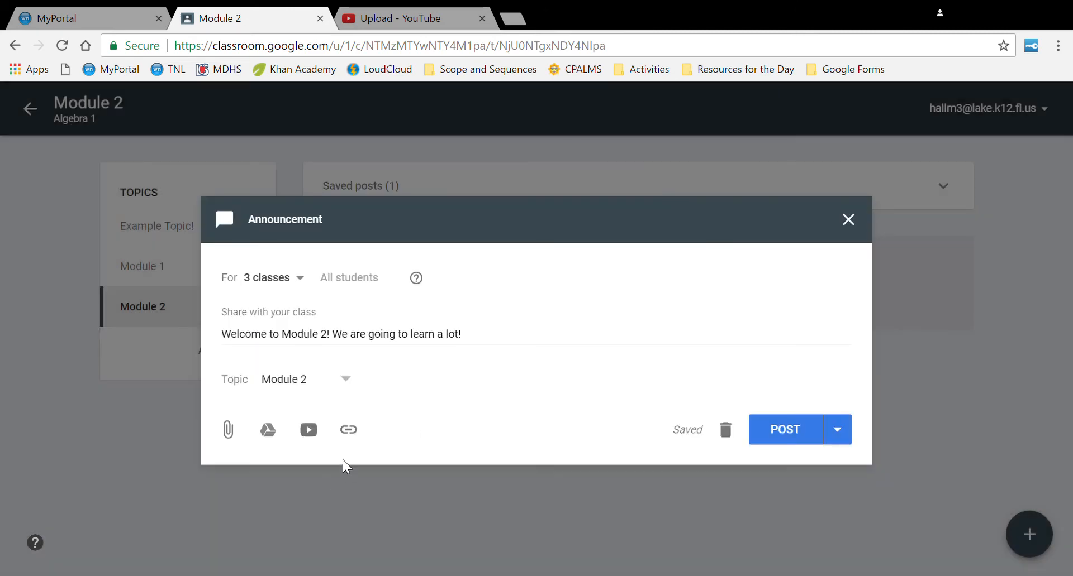
{"action": "left_click", "coordinate": [353, 436]}
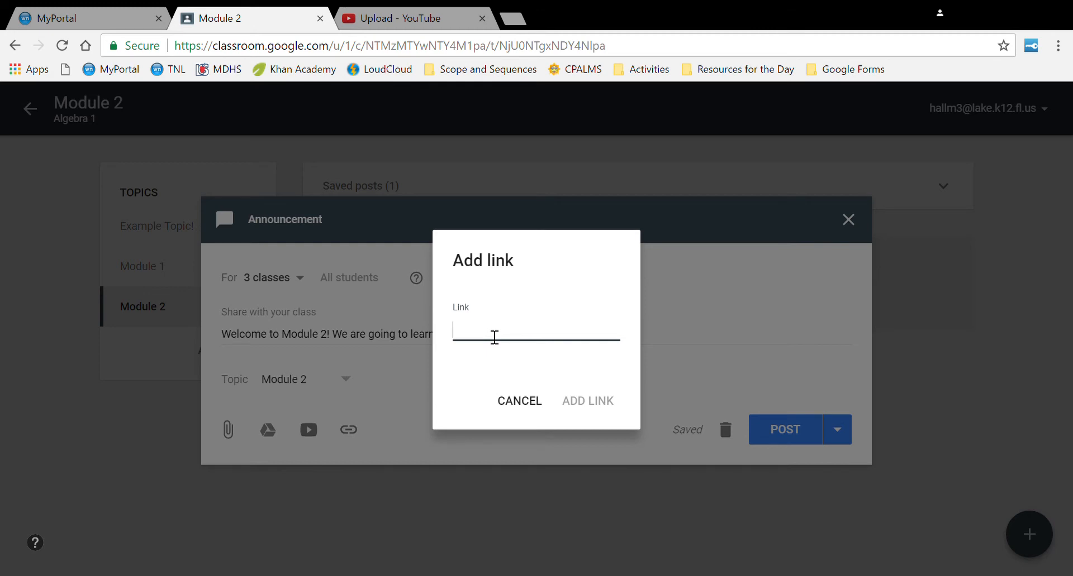
{"action": "left_click", "coordinate": [517, 401]}
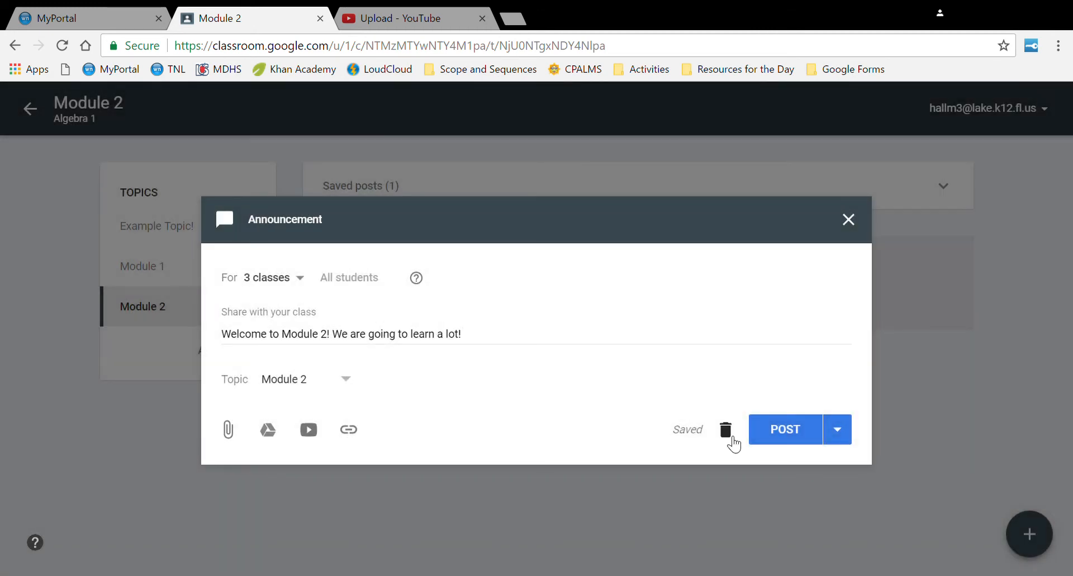
{"action": "left_click", "coordinate": [852, 437]}
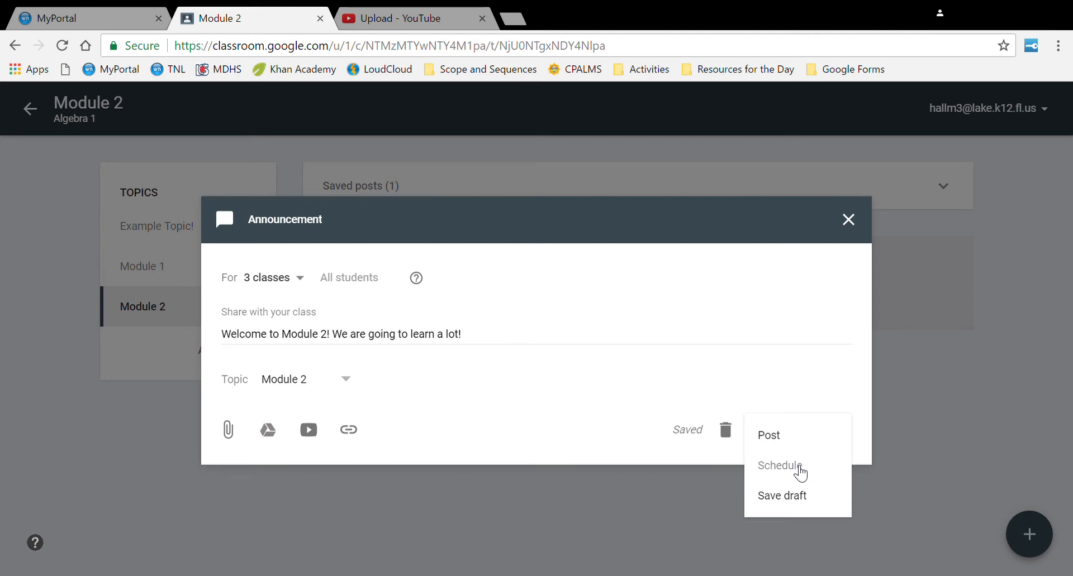
- Save the welcome announcement as a draft, reopen it from Saved posts, and post it
{"action": "left_click", "coordinate": [782, 497]}
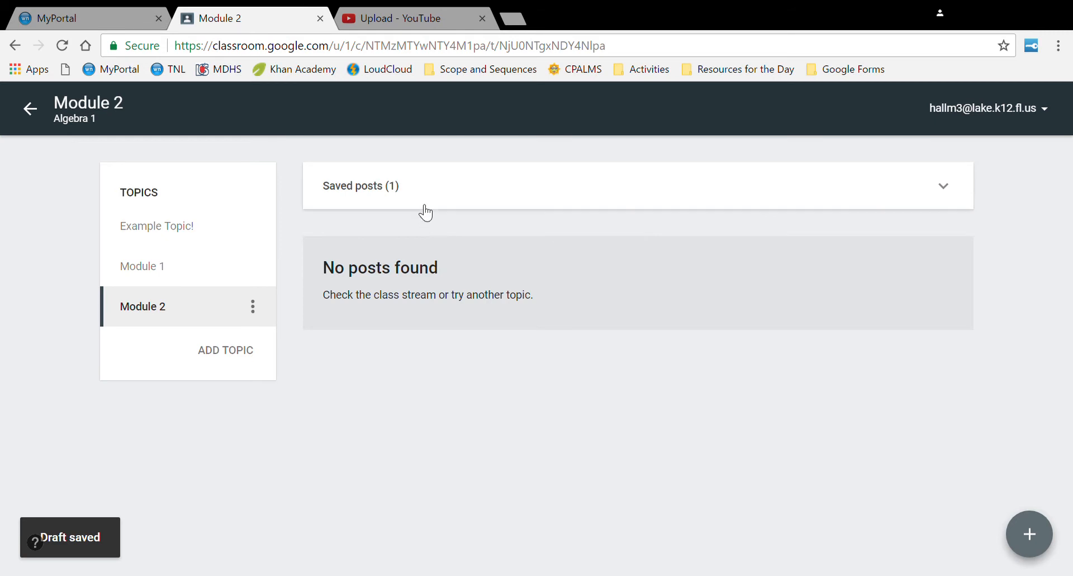
{"action": "left_click", "coordinate": [385, 204]}
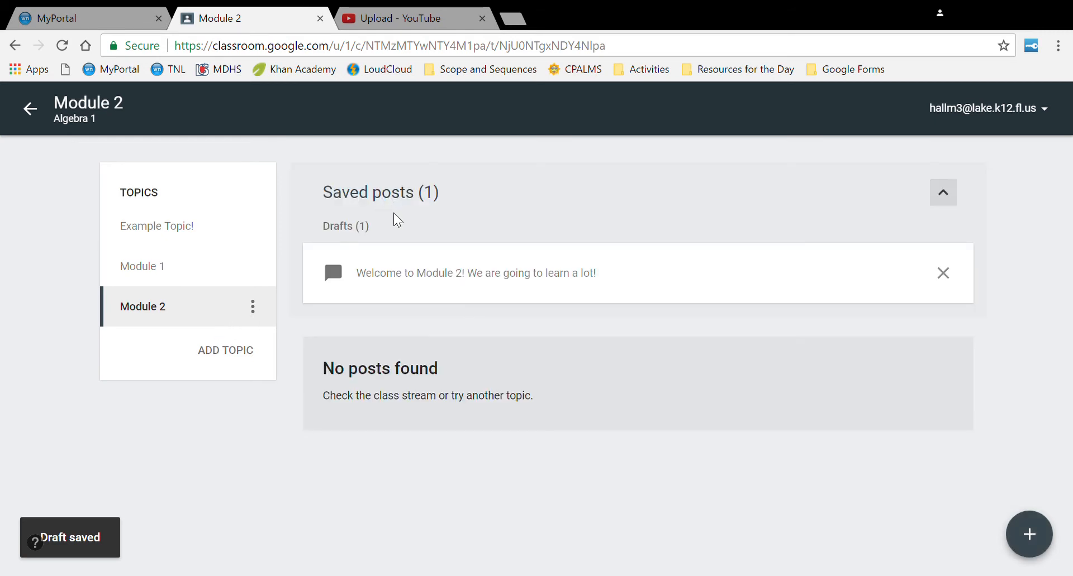
{"action": "left_click", "coordinate": [712, 285]}
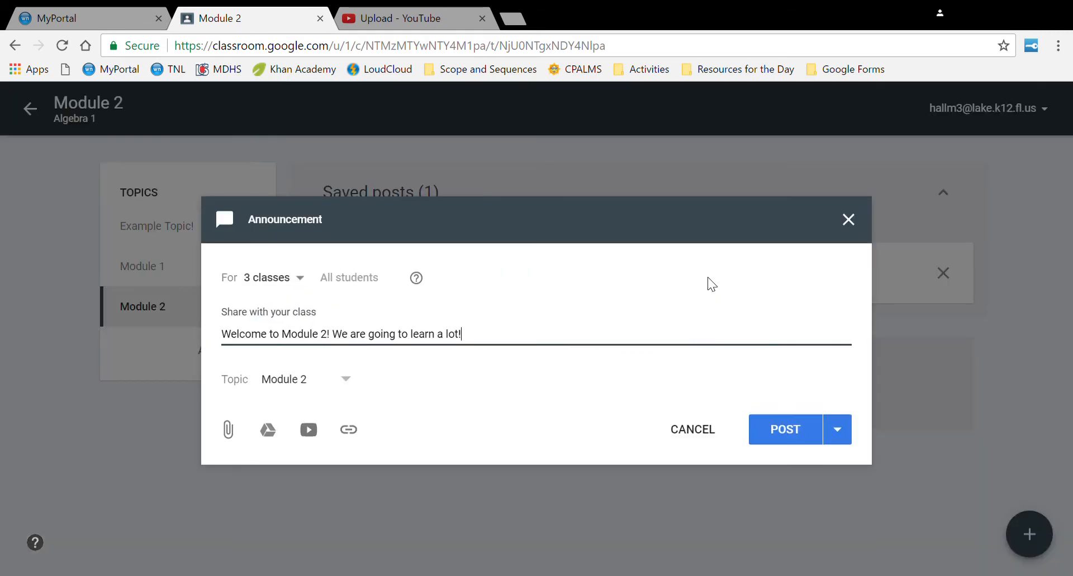
{"action": "left_click", "coordinate": [808, 439]}
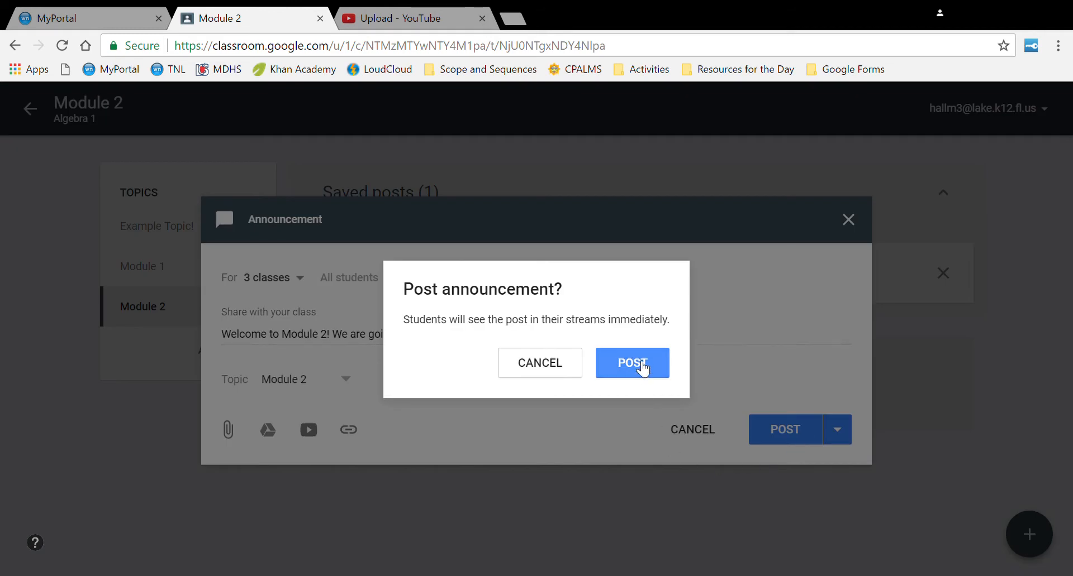
{"action": "left_click", "coordinate": [643, 367]}
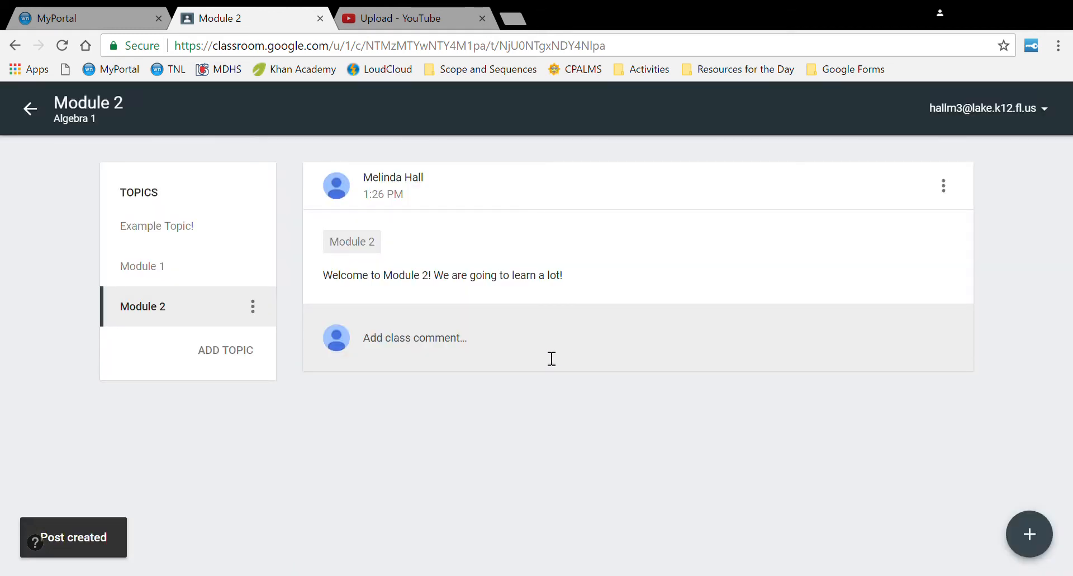
- Start a new announcement reading 'Don't forget to check your syllabus.'
{"action": "mouse_move", "coordinate": [1028, 530]}
{"action": "left_click", "coordinate": [1026, 477]}
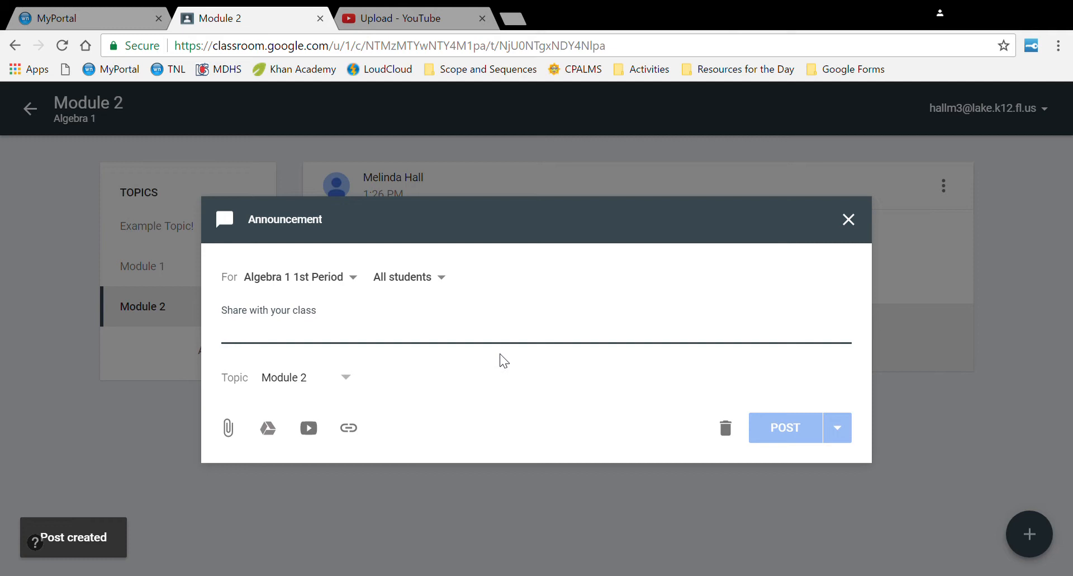
{"action": "type", "text": "Don't fo"}
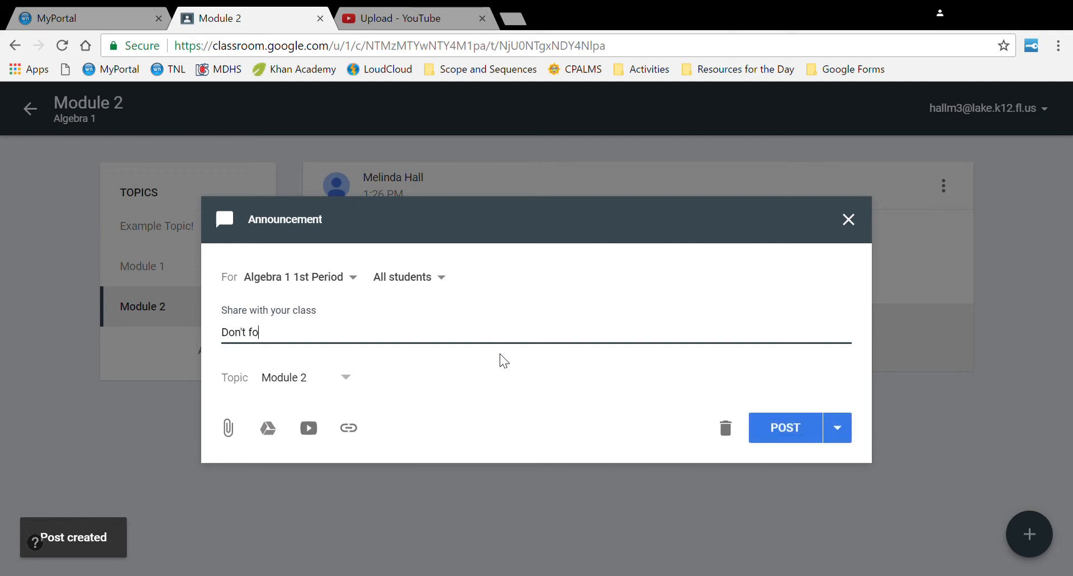
{"action": "type", "text": "rget to check "}
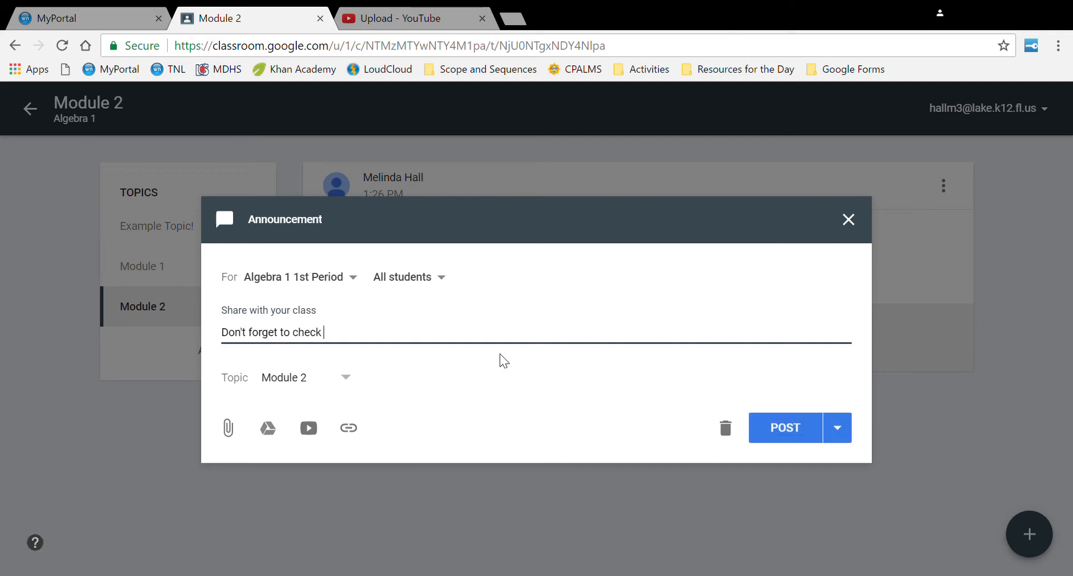
{"action": "type", "text": "your sybllabus."}
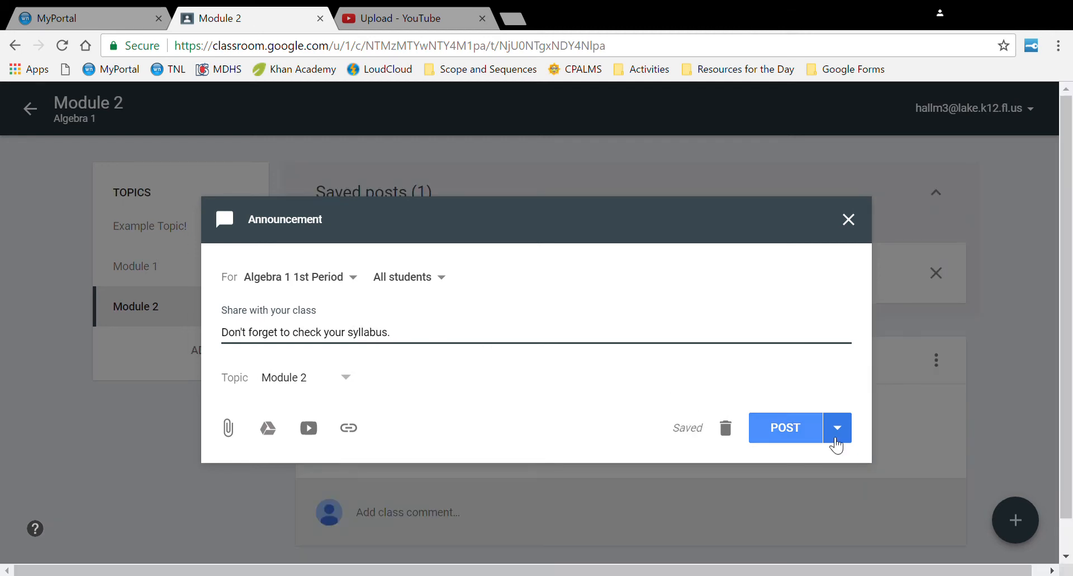
- Schedule the announcement for Apr 29 at 8:00 AM, then return to the class stream
{"action": "left_click", "coordinate": [854, 437]}
{"action": "left_click", "coordinate": [818, 476]}
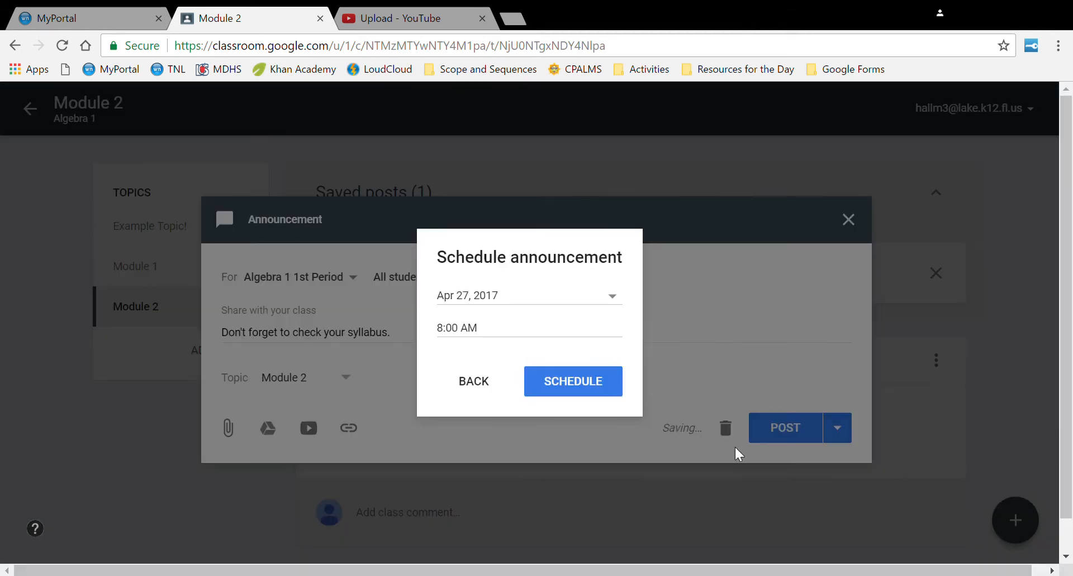
{"action": "left_click", "coordinate": [617, 294]}
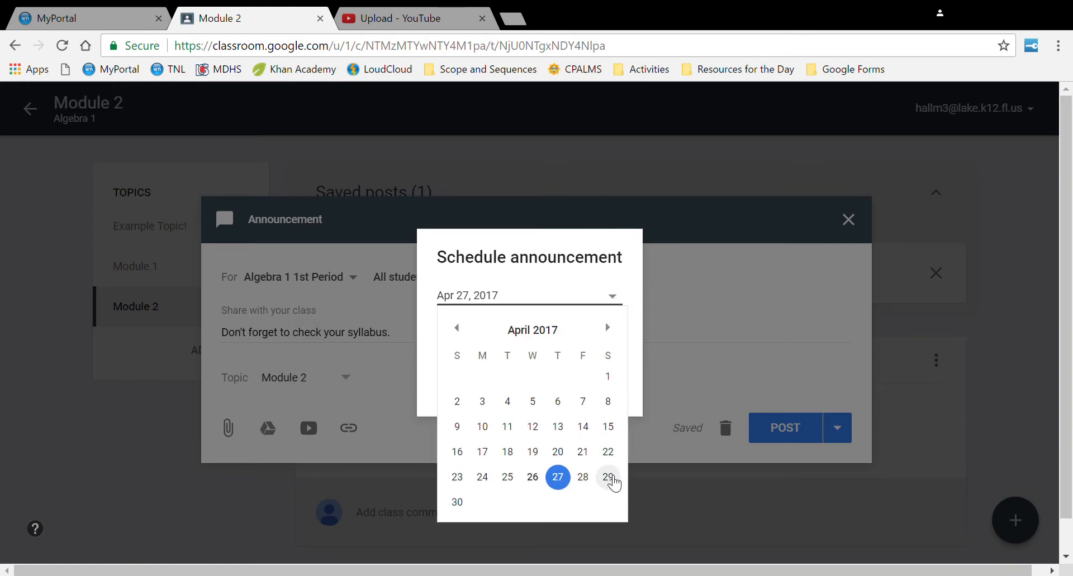
{"action": "left_click", "coordinate": [609, 479]}
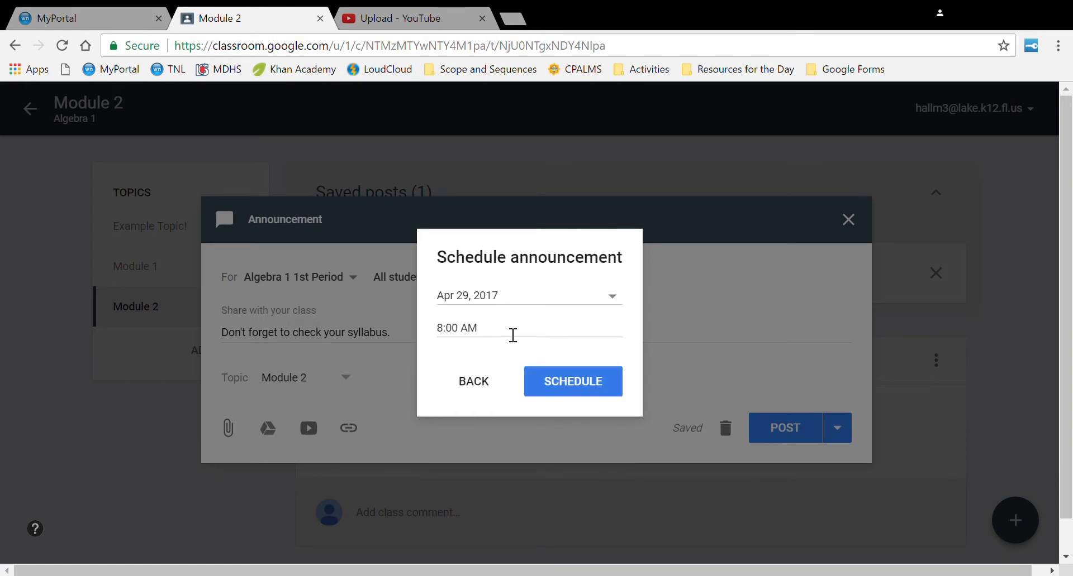
{"action": "left_click", "coordinate": [569, 385]}
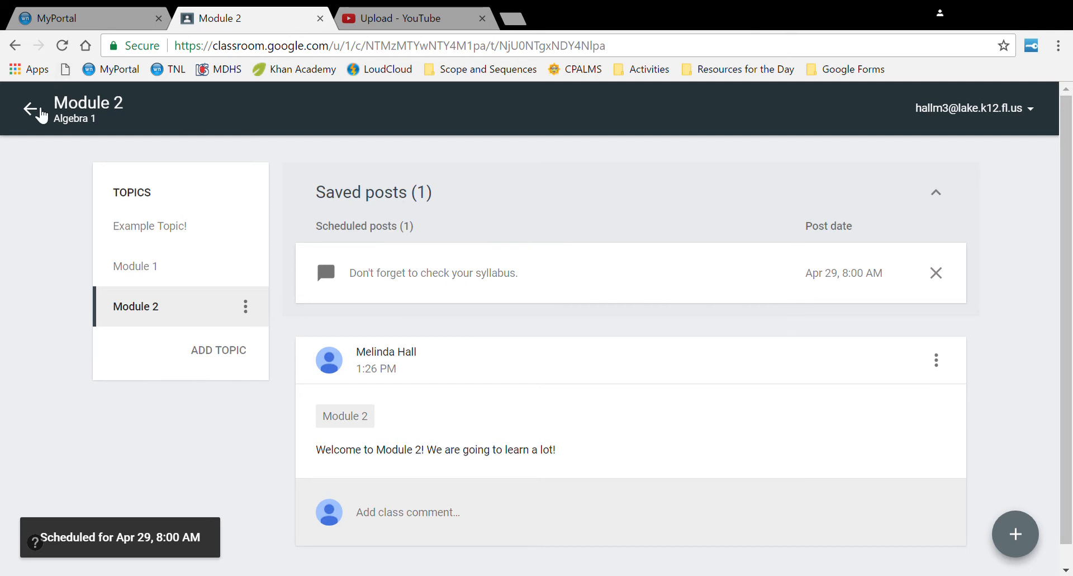
{"action": "left_click", "coordinate": [40, 112]}
- Switch to Algebra 1 2nd Period and open its Module 2 topic page
{"action": "left_click", "coordinate": [30, 109]}
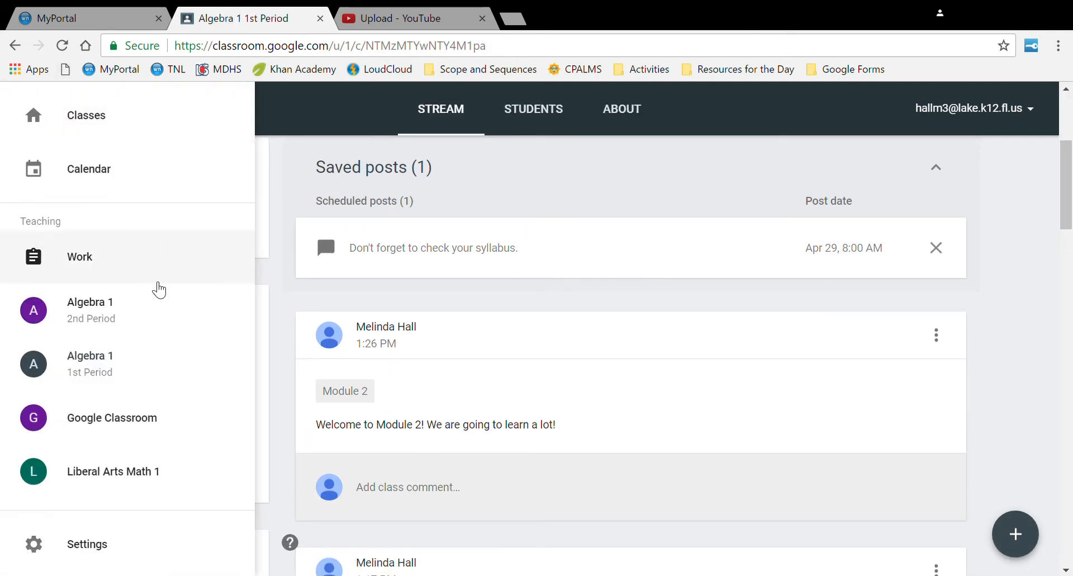
{"action": "left_click", "coordinate": [153, 320]}
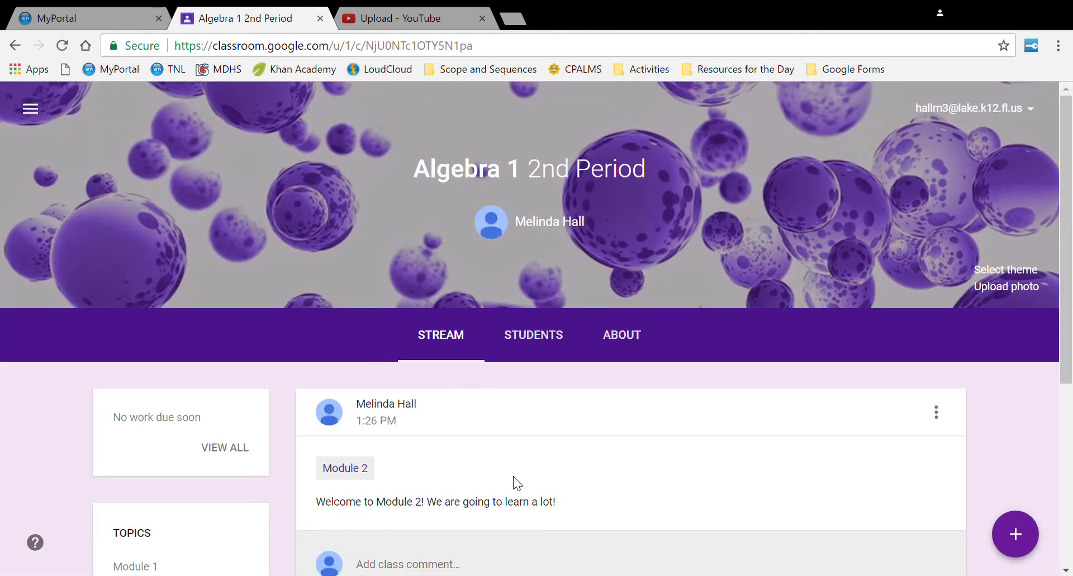
{"action": "scroll", "coordinate": [513, 477], "scroll_direction": "down", "scroll_amount": 1}
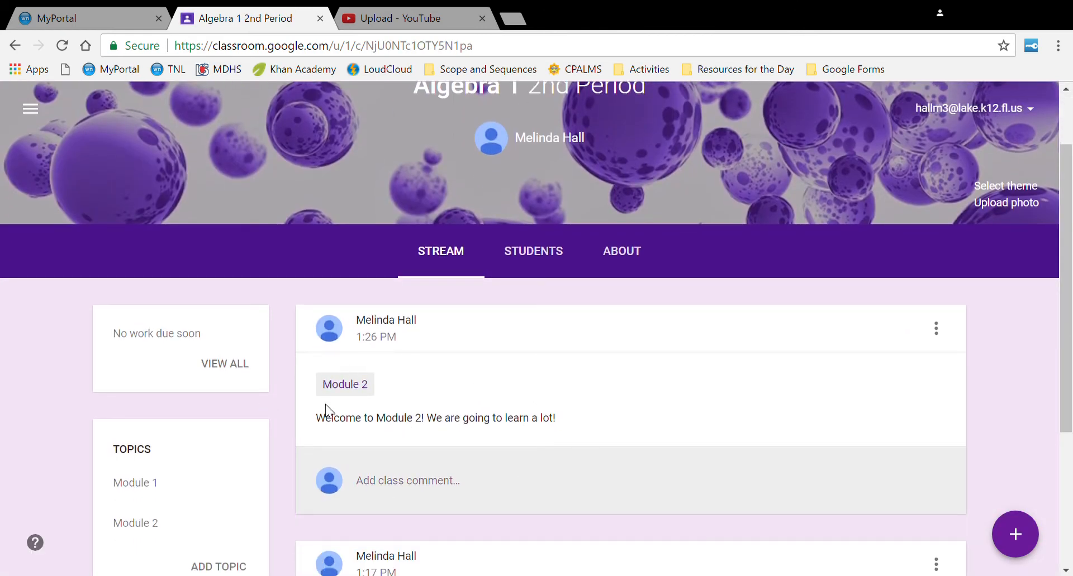
{"action": "scroll", "coordinate": [510, 471], "scroll_direction": "down", "scroll_amount": 1}
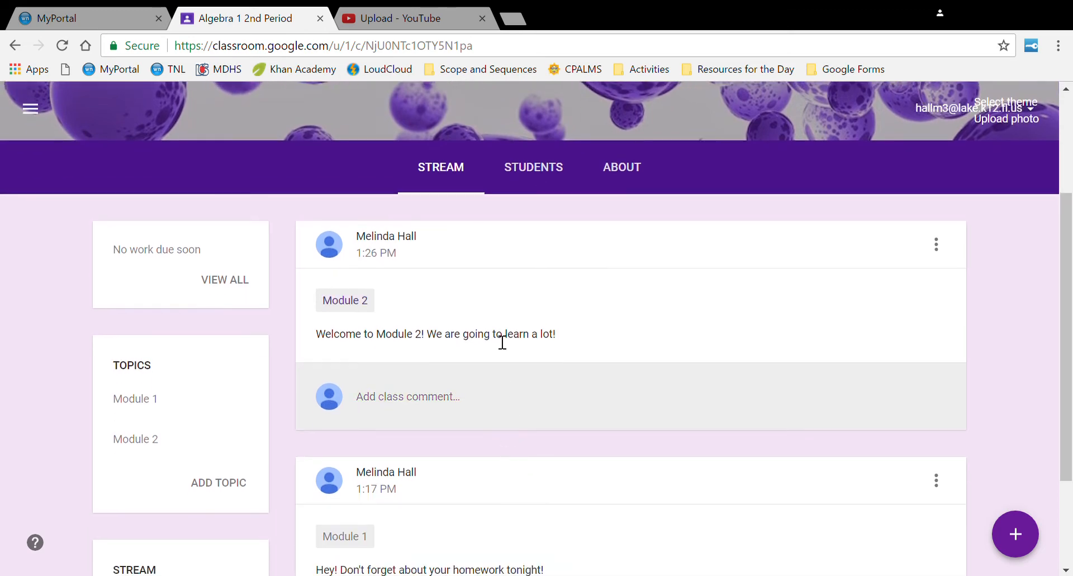
{"action": "left_click", "coordinate": [161, 451]}
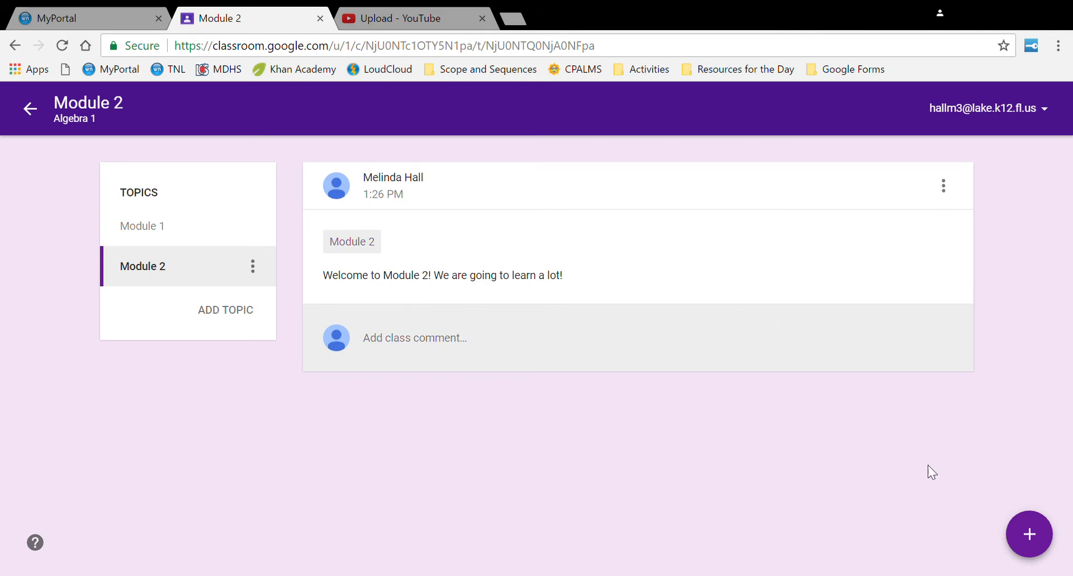
{"action": "mouse_move", "coordinate": [1028, 533]}
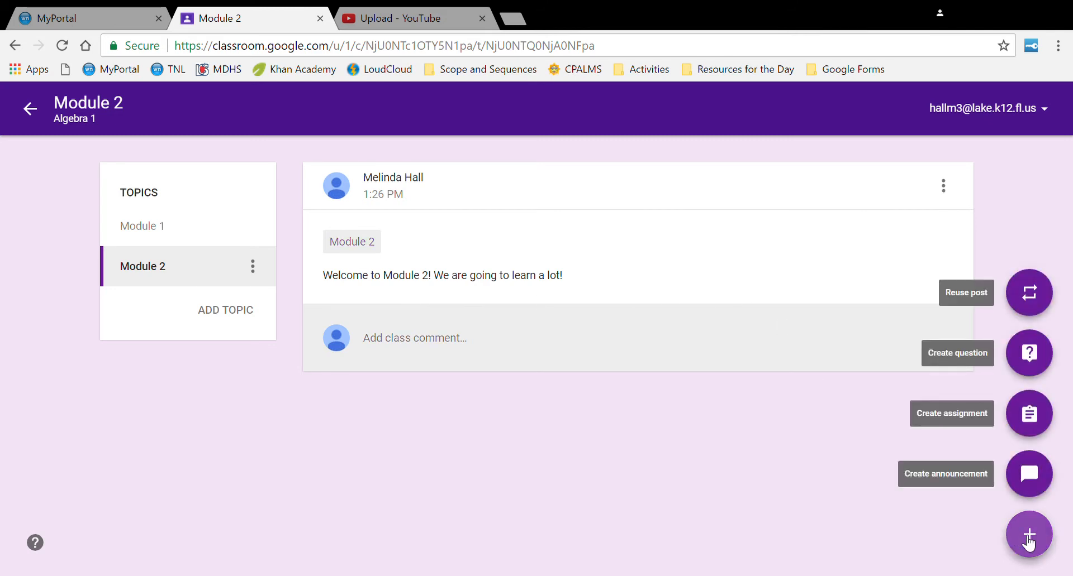
- Reuse the syllabus reminder post from Algebra 1 1st Period as a new announcement
{"action": "left_click", "coordinate": [1031, 296]}
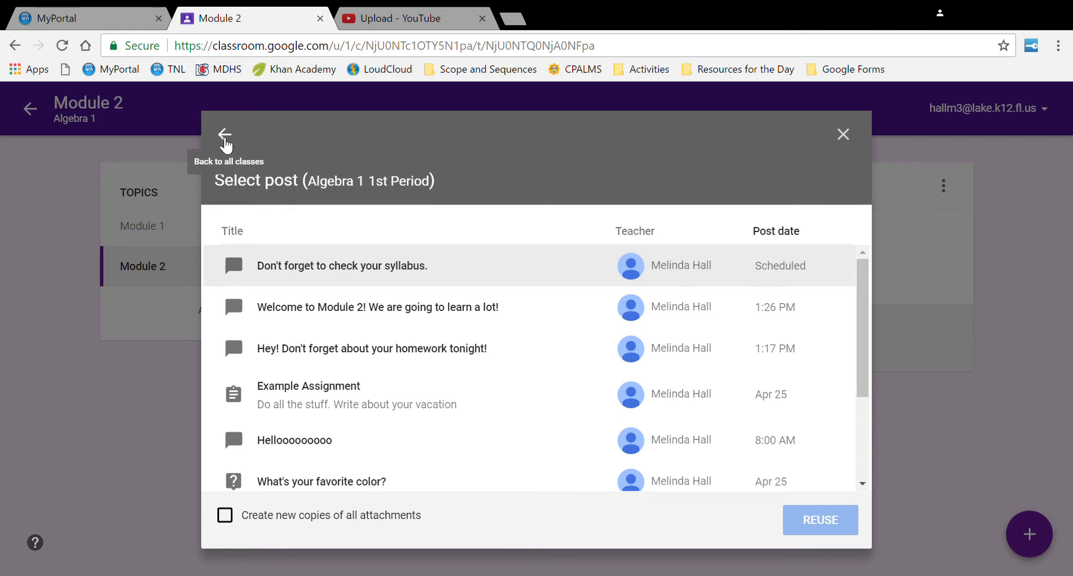
{"action": "left_click", "coordinate": [225, 136]}
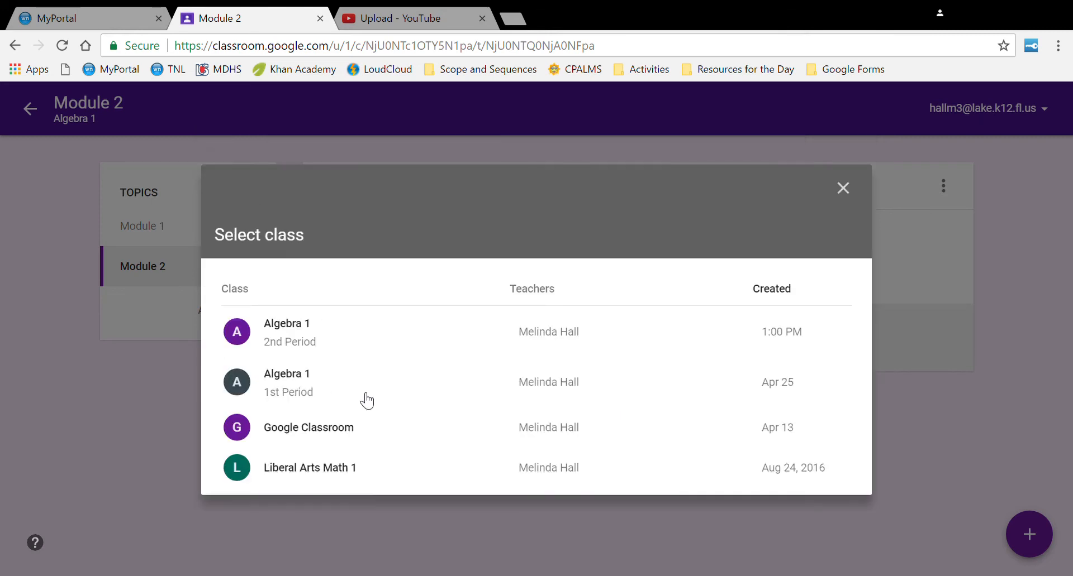
{"action": "left_click", "coordinate": [301, 388]}
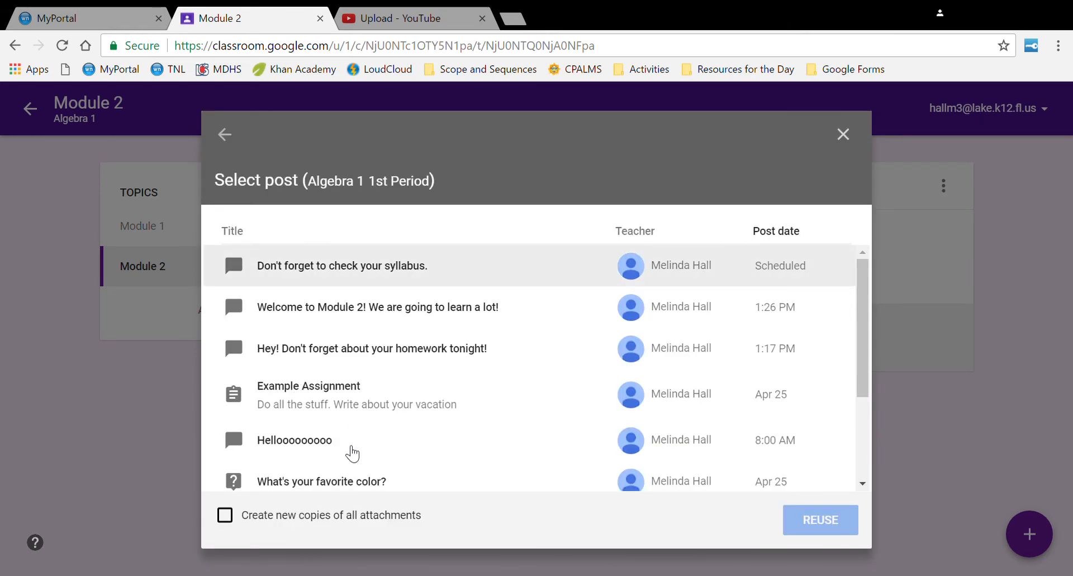
{"action": "left_click", "coordinate": [317, 280]}
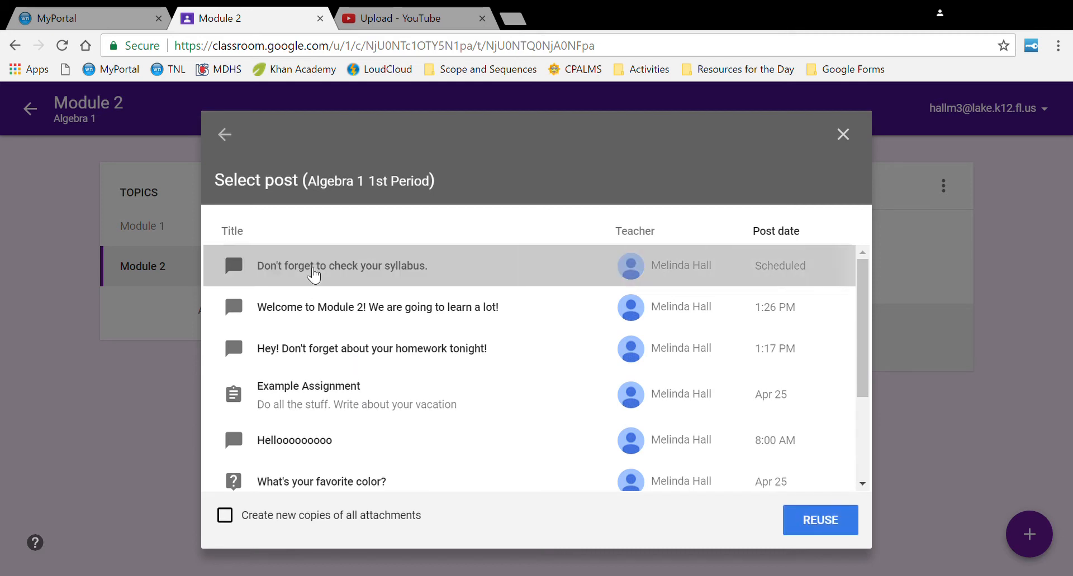
{"action": "left_click", "coordinate": [814, 522]}
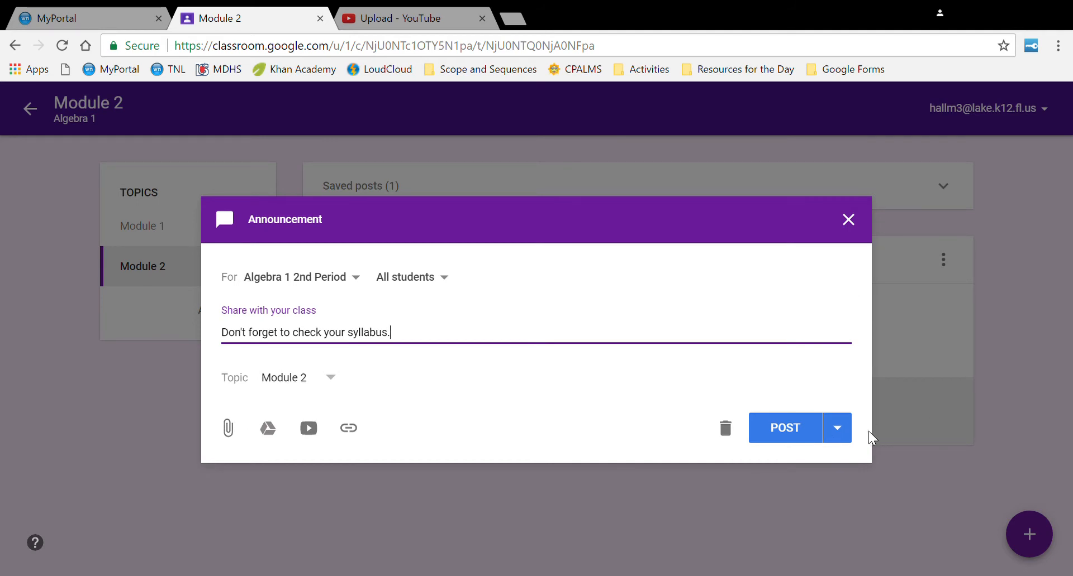
- Schedule the reused reminder for Apr 29 at 8:00 AM and view it under Saved posts
{"action": "left_click", "coordinate": [850, 442]}
{"action": "left_click", "coordinate": [838, 468]}
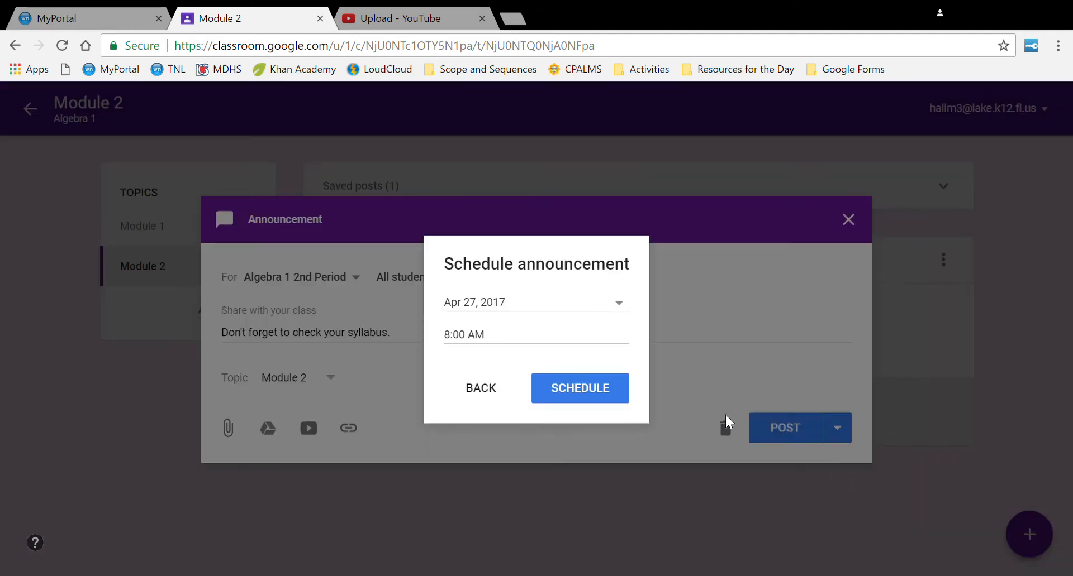
{"action": "left_click", "coordinate": [605, 311]}
{"action": "left_click", "coordinate": [615, 486]}
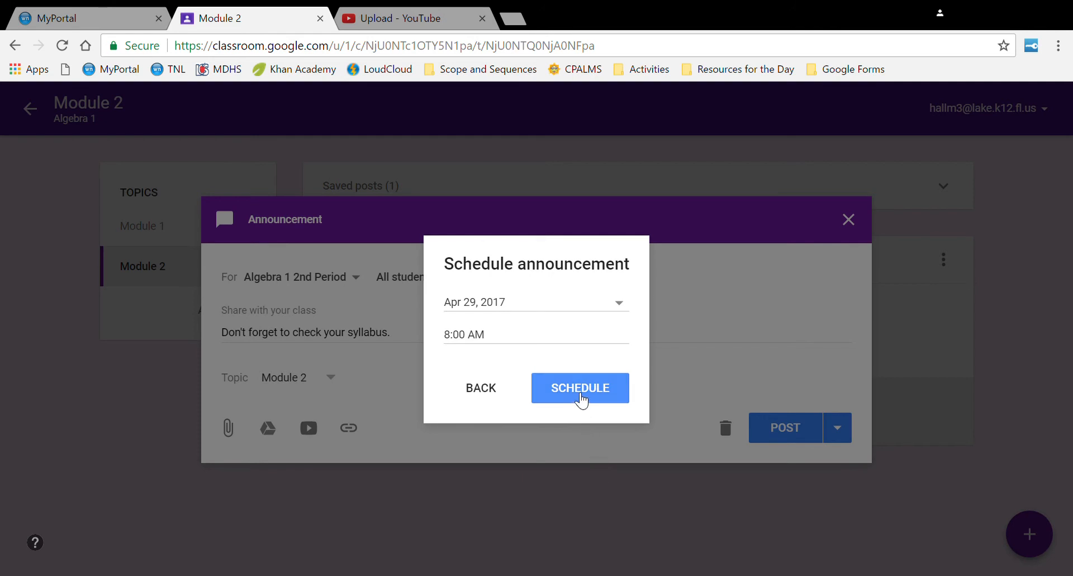
{"action": "left_click", "coordinate": [581, 397]}
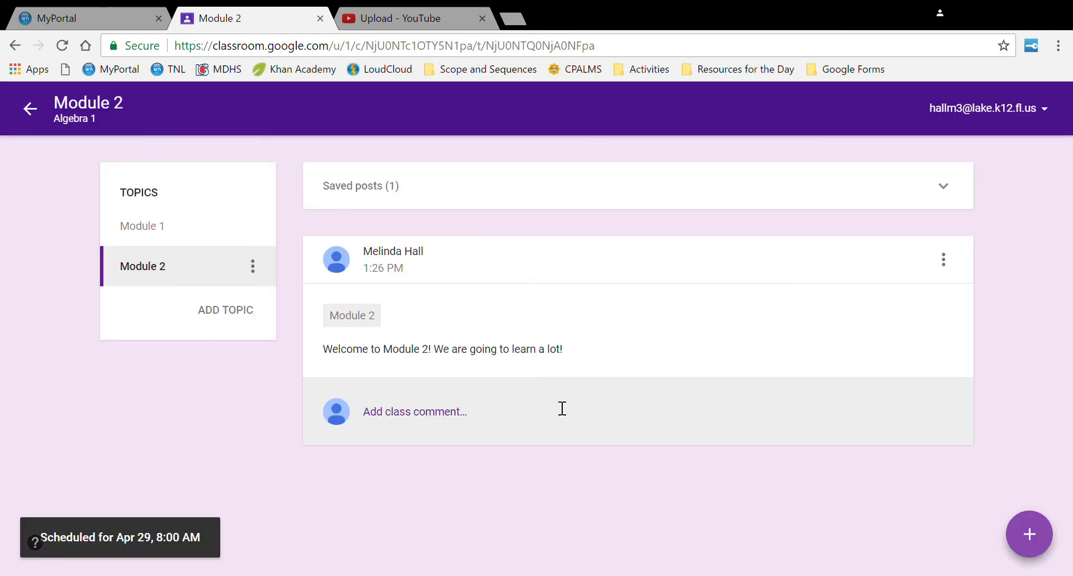
{"action": "left_click", "coordinate": [468, 201]}
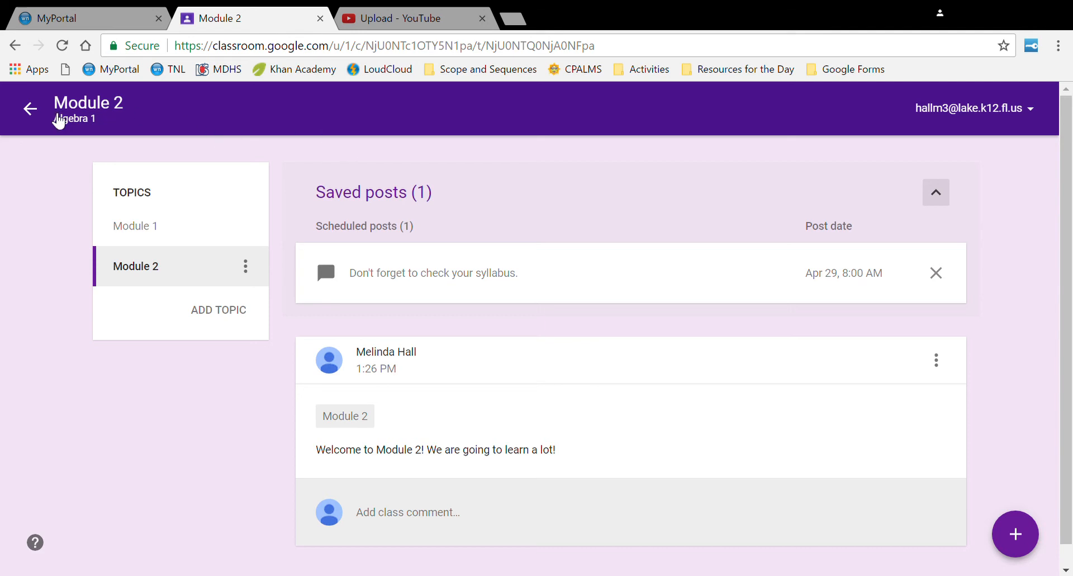
- Leave the Module 2 topic and switch to the Algebra 1 1st Period class stream
{"action": "left_click", "coordinate": [28, 112]}
{"action": "left_click", "coordinate": [32, 112]}
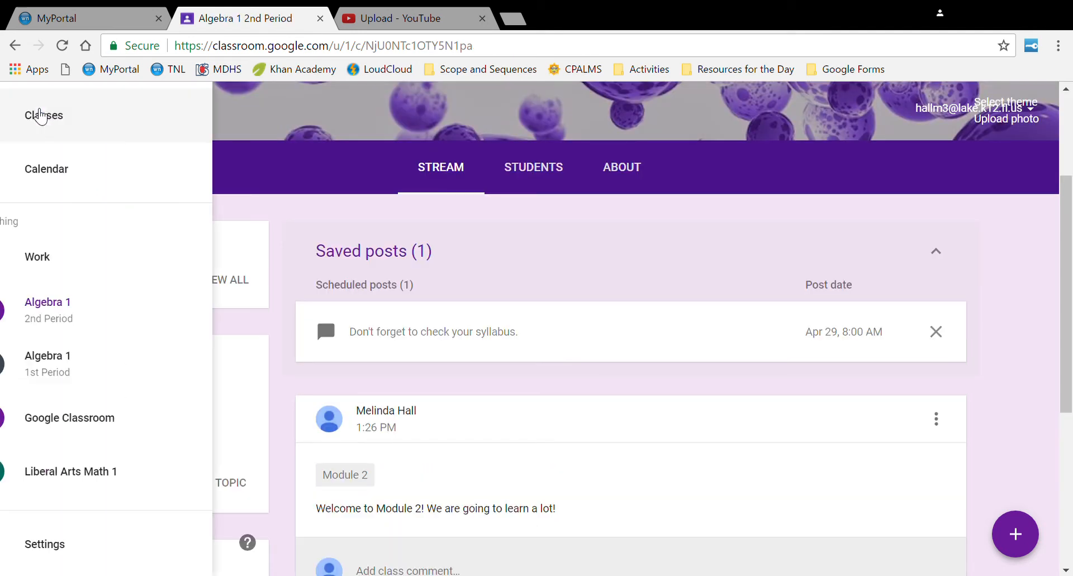
{"action": "left_click", "coordinate": [144, 370]}
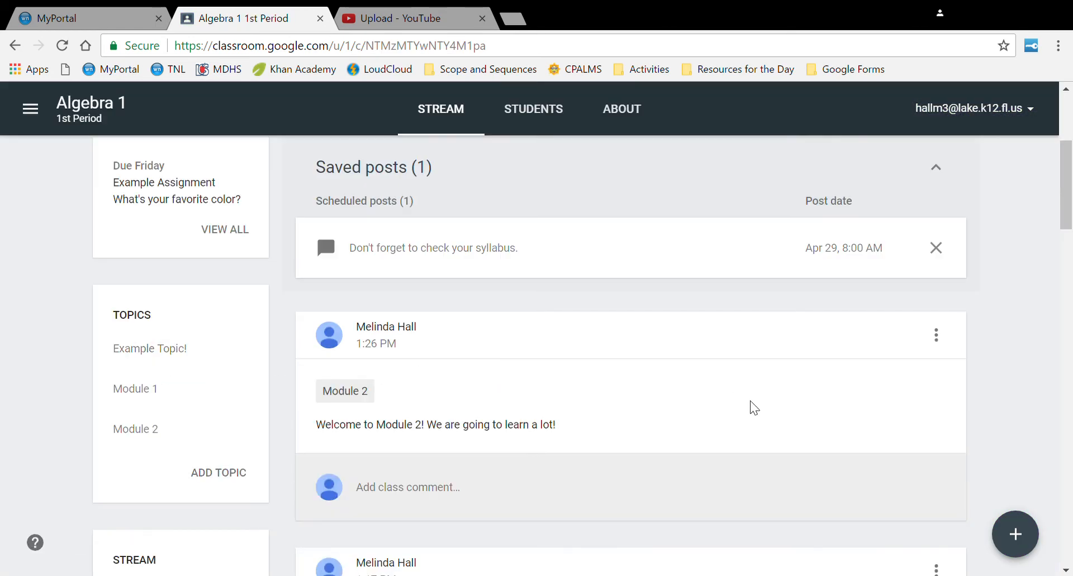
{"action": "mouse_move", "coordinate": [1015, 535]}
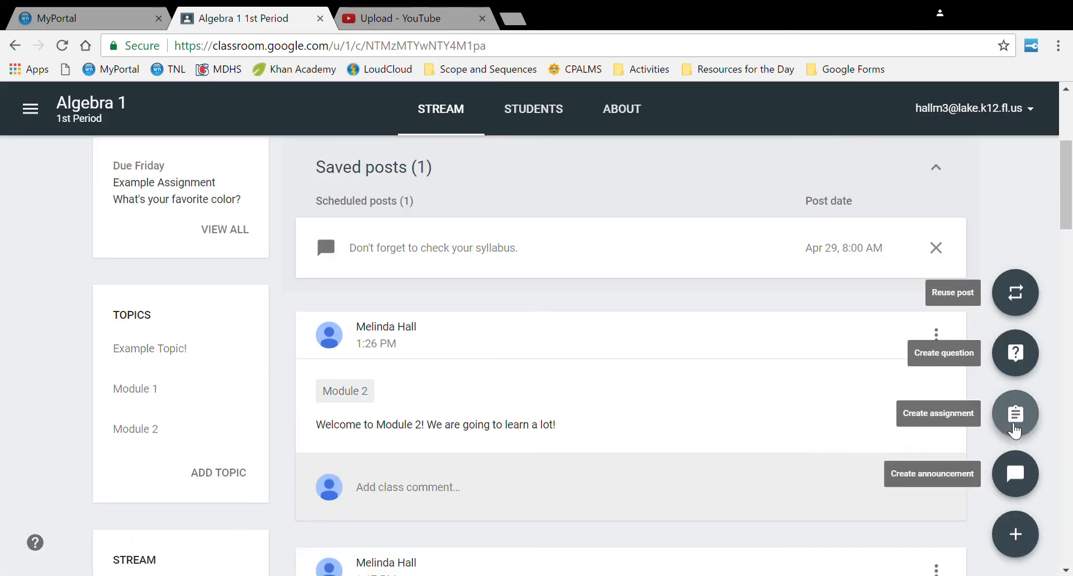
- Start a question post that also goes to Algebra 1 2nd Period and Liberal Arts Math 1
{"action": "left_click", "coordinate": [1015, 354]}
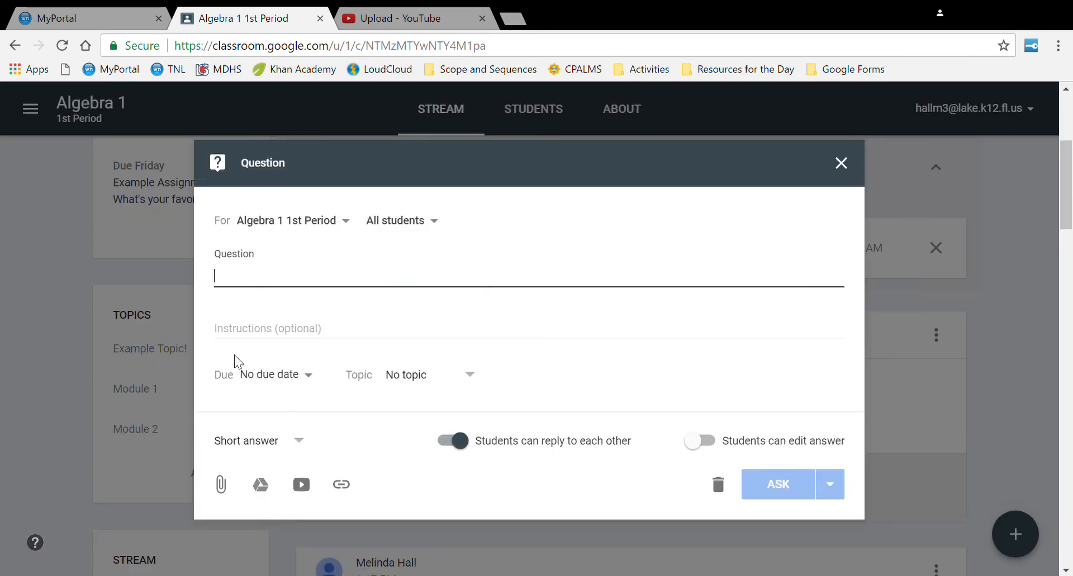
{"action": "left_click", "coordinate": [302, 223]}
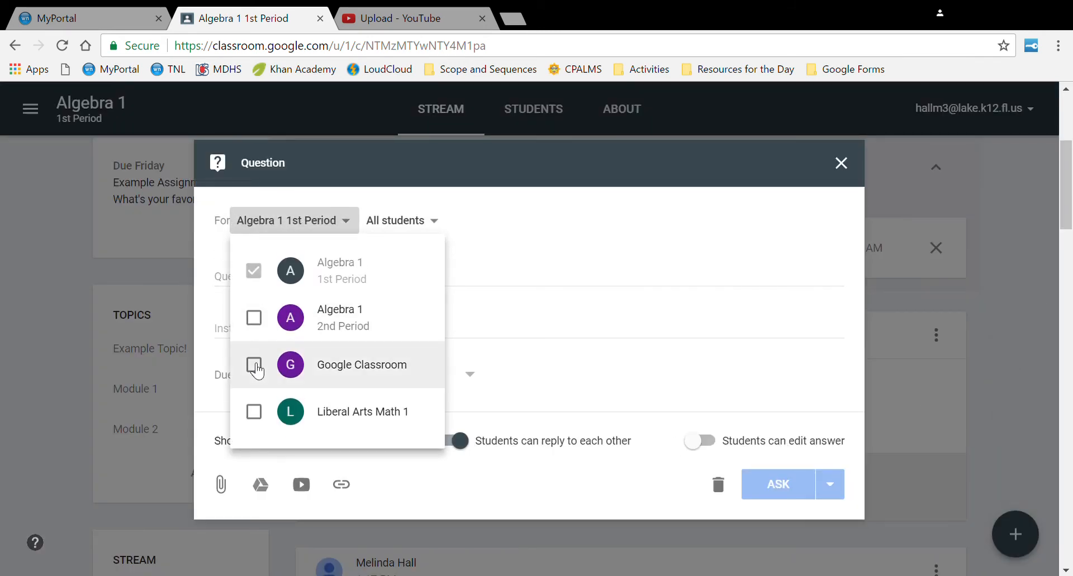
{"action": "left_click", "coordinate": [254, 318]}
{"action": "left_click", "coordinate": [253, 415]}
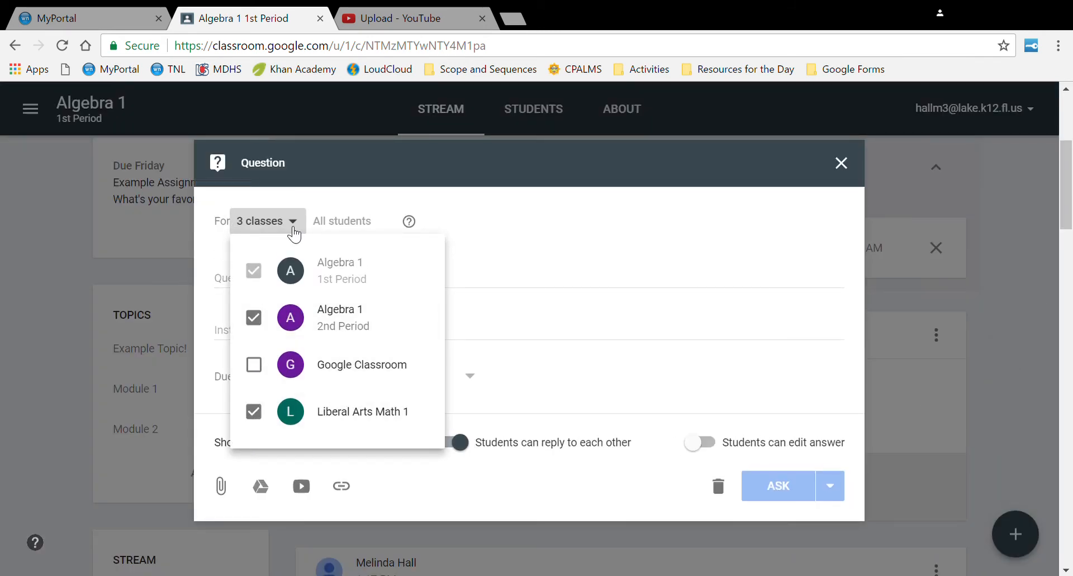
{"action": "left_click", "coordinate": [292, 224]}
- Enter the question 'What is your favorite color?' with instructions 'Include an item that is your favorite color.'
{"action": "left_click", "coordinate": [346, 292]}
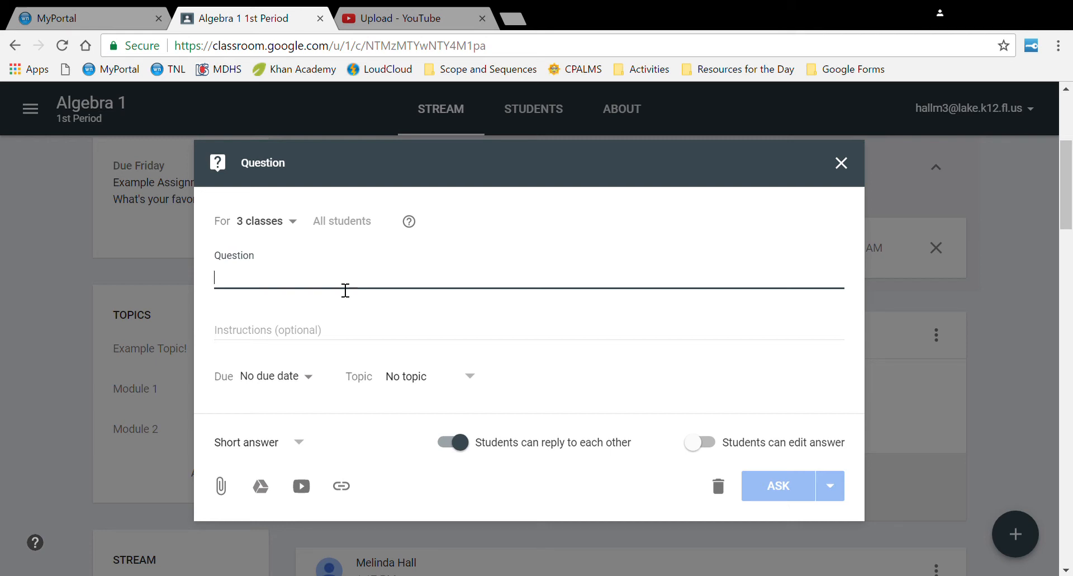
{"action": "type", "text": "What is your fva"}
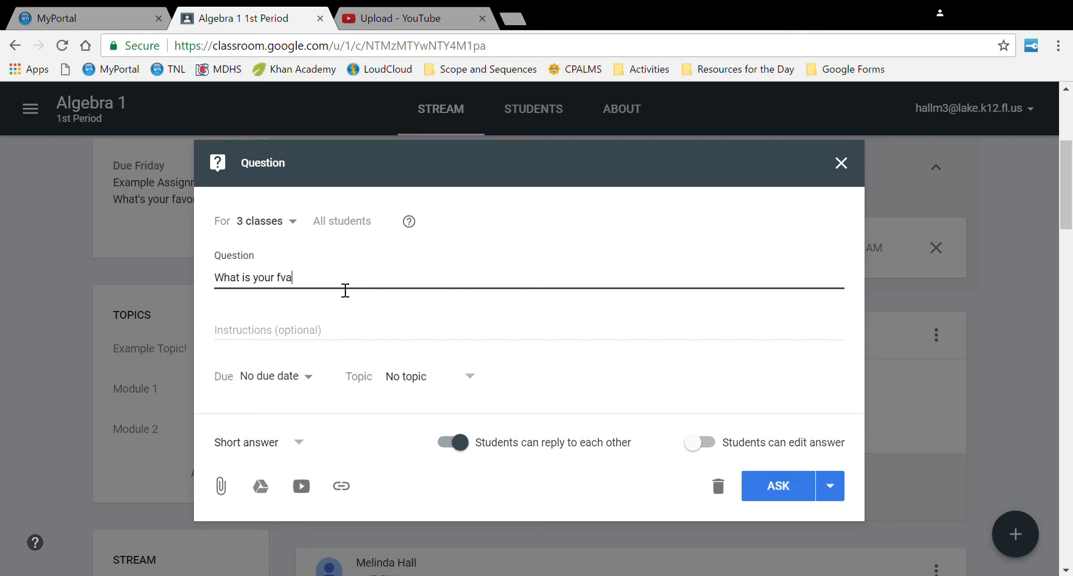
{"action": "key", "text": "BackSpace"}
{"action": "key", "text": "BackSpace"}
{"action": "type", "text": "avorite color?"}
{"action": "left_click", "coordinate": [312, 338]}
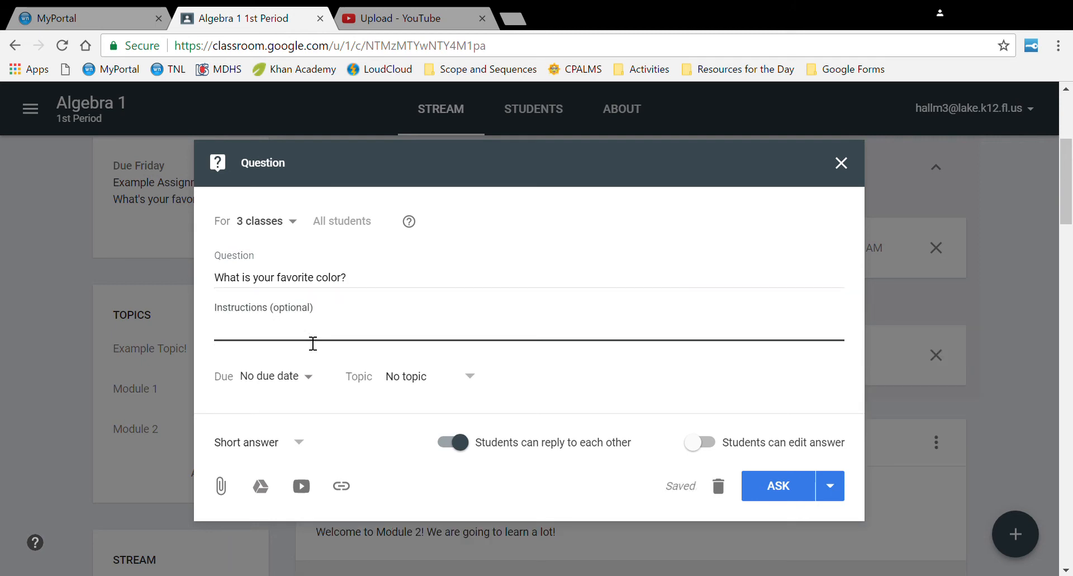
{"action": "type", "text": "Include an item that is t"}
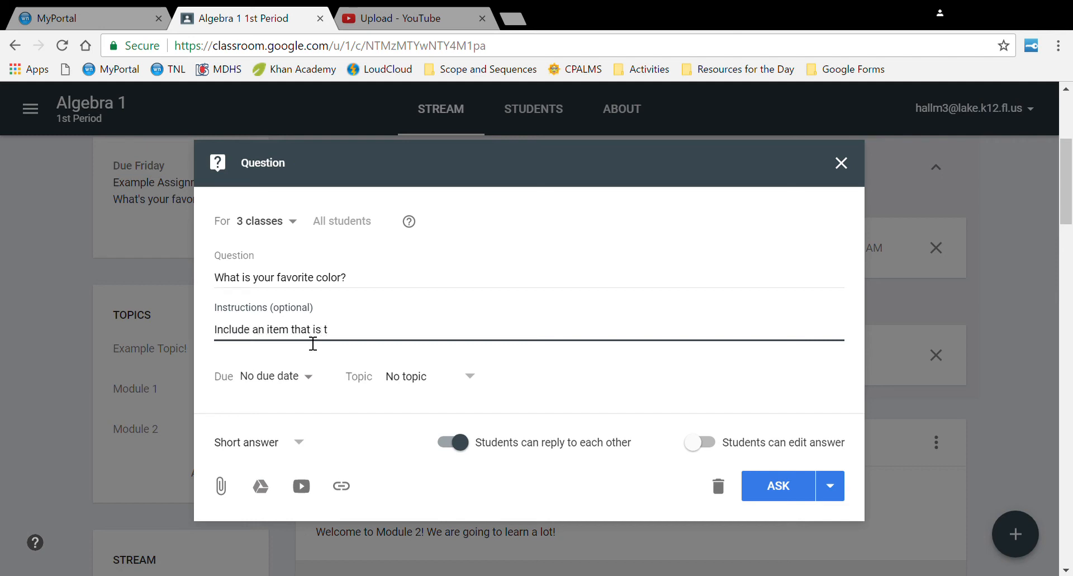
{"action": "type", "text": "he"}
{"action": "key", "text": "BackSpace"}
{"action": "key", "text": "BackSpace"}
{"action": "key", "text": "BackSpace"}
{"action": "type", "text": "your favorite color"}
{"action": "left_click", "coordinate": [306, 378]}
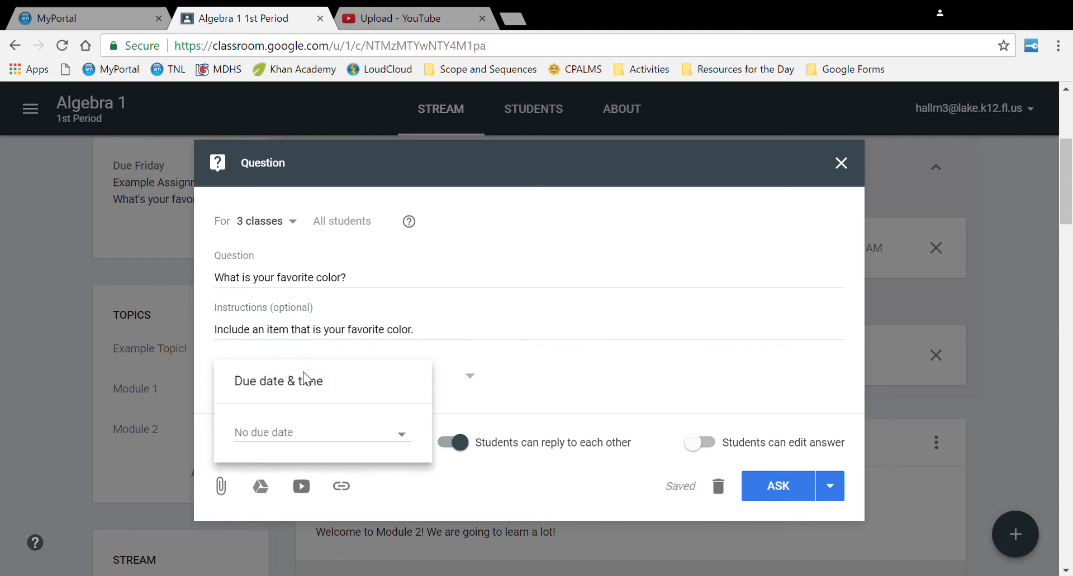
{"action": "left_click", "coordinate": [323, 434]}
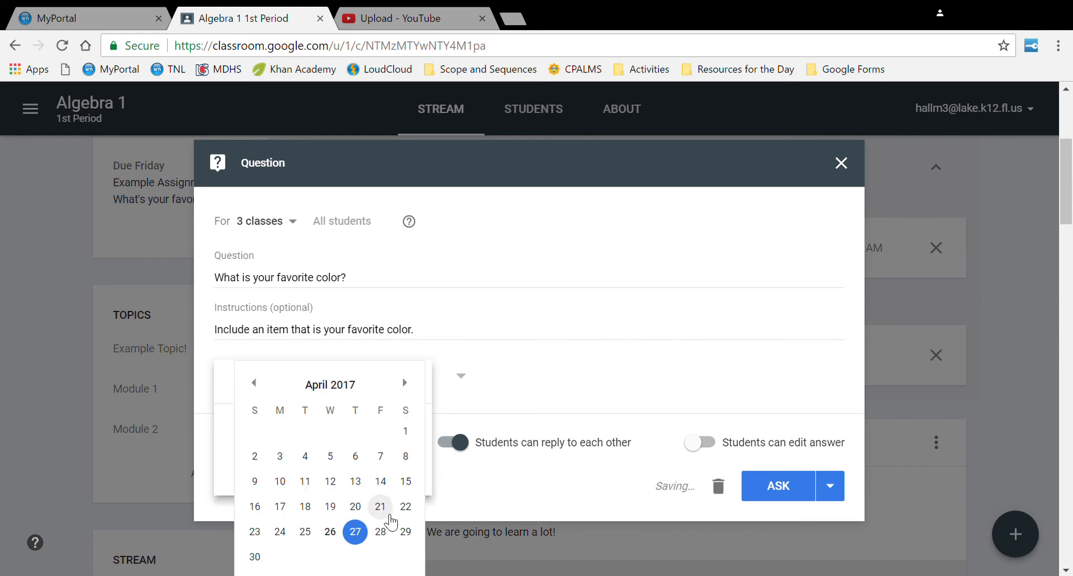
{"action": "left_click", "coordinate": [353, 530]}
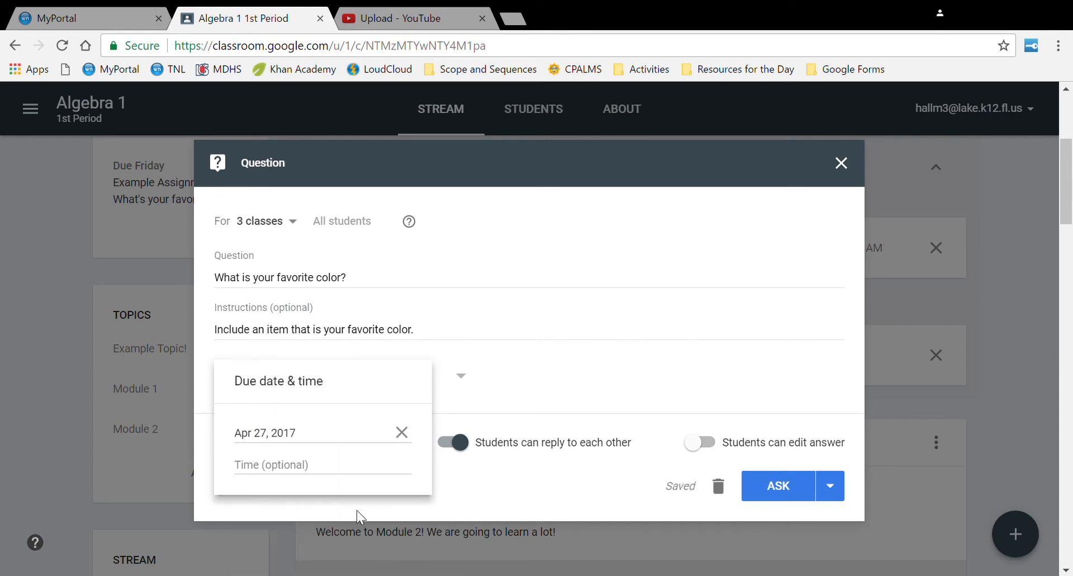
{"action": "left_click", "coordinate": [427, 340]}
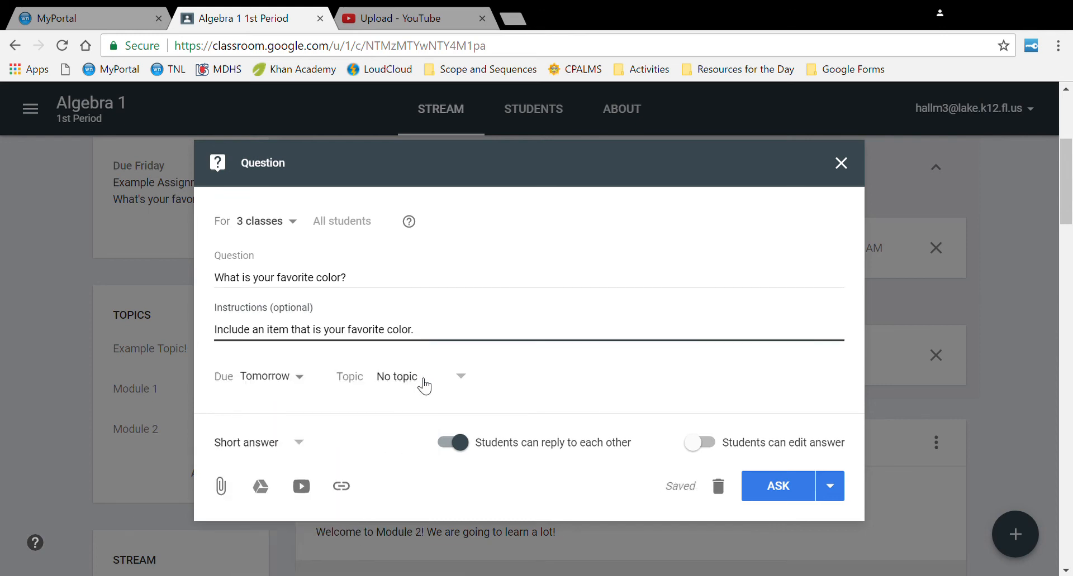
{"action": "left_click", "coordinate": [424, 383]}
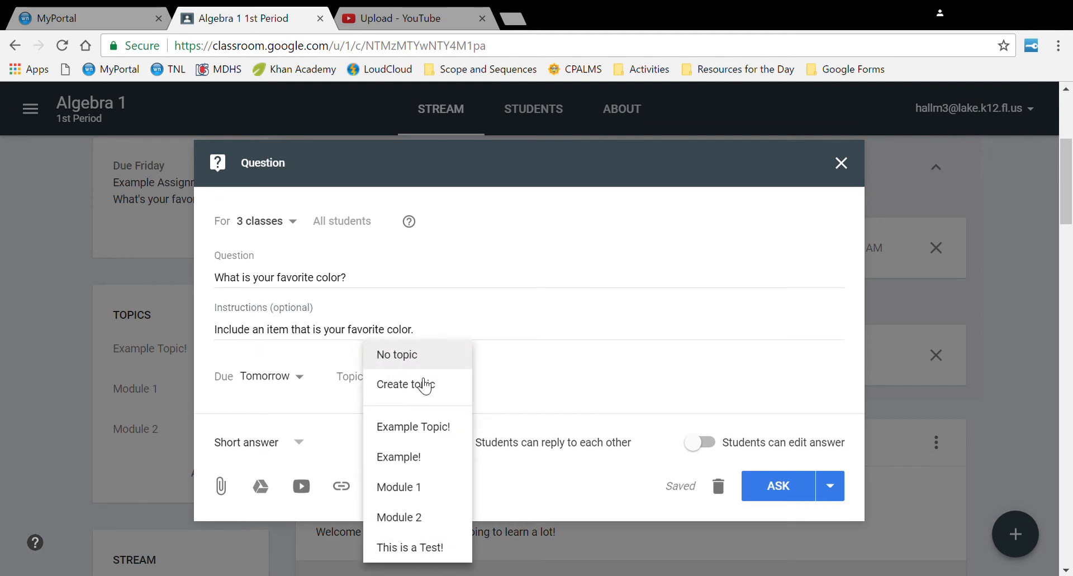
{"action": "left_click", "coordinate": [438, 518]}
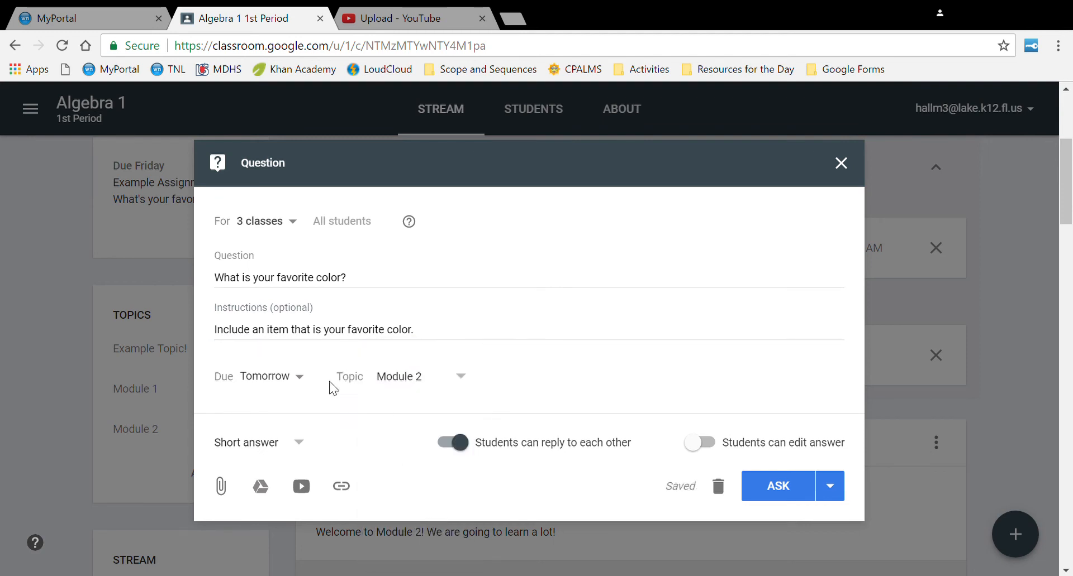
{"action": "left_click", "coordinate": [298, 448]}
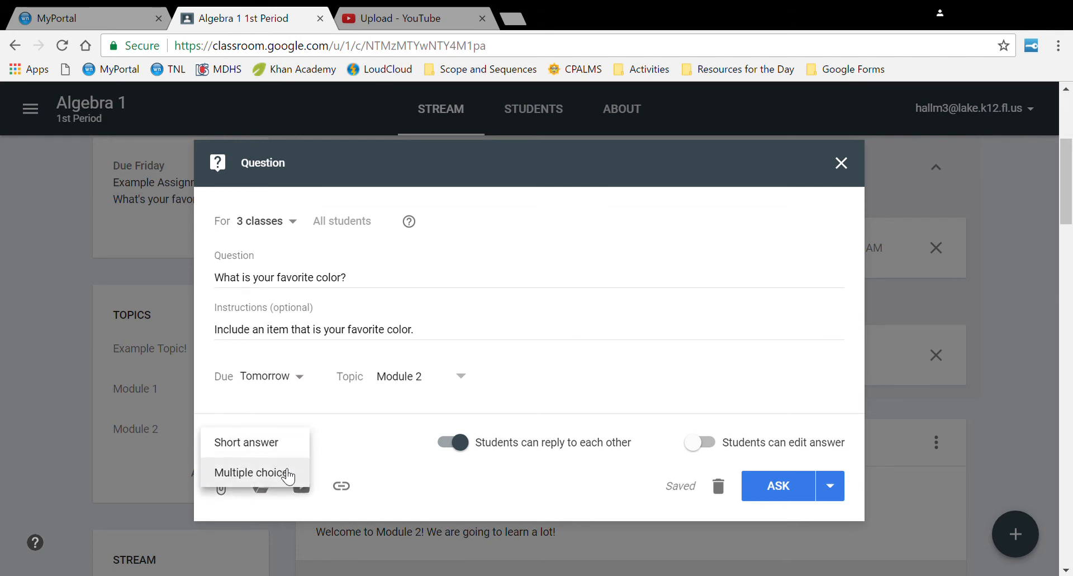
{"action": "left_click", "coordinate": [279, 444]}
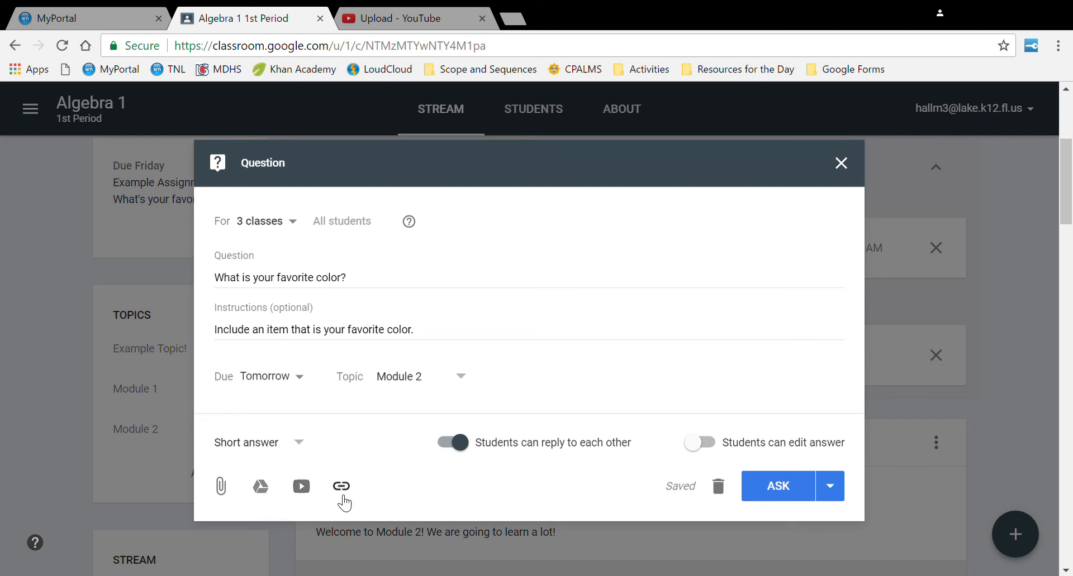
- Limit the question to Algebra 1 1st Period by removing 2nd Period and Liberal Arts Math 1
{"action": "left_click", "coordinate": [830, 487]}
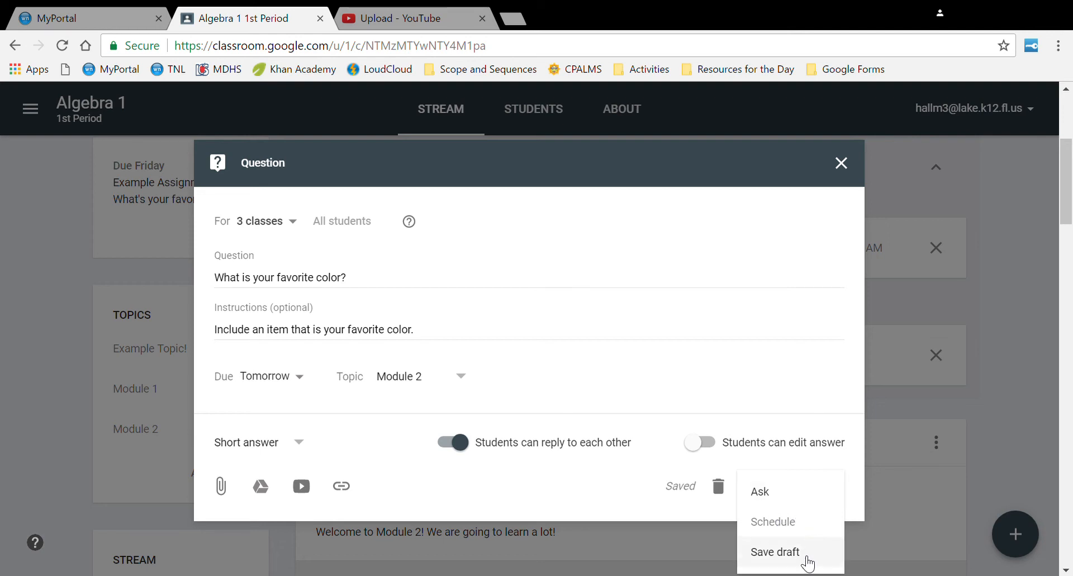
{"action": "left_click", "coordinate": [685, 406]}
{"action": "left_click", "coordinate": [288, 221]}
{"action": "left_click", "coordinate": [253, 318]}
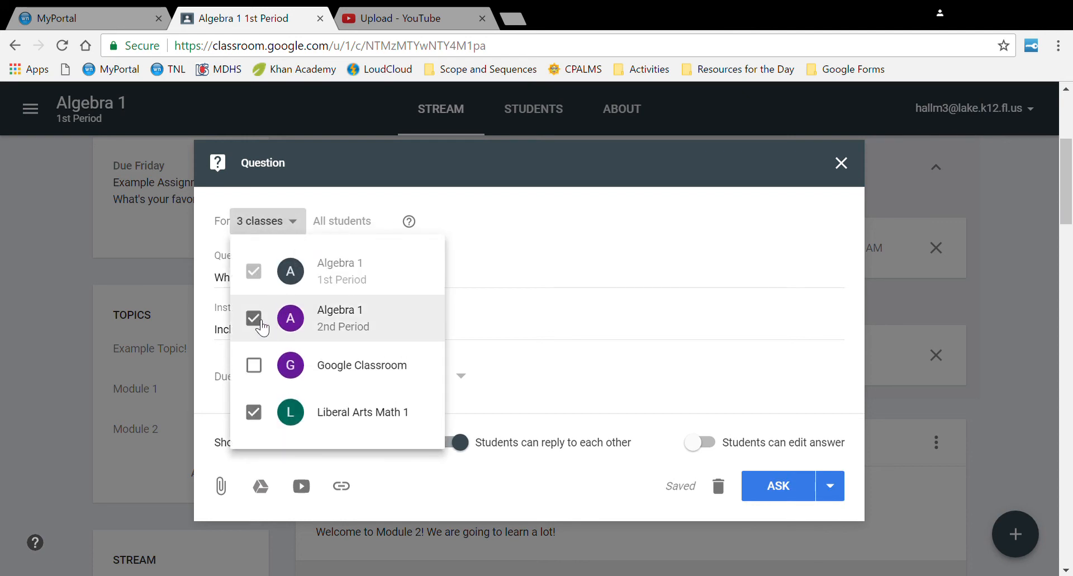
{"action": "left_click", "coordinate": [253, 412]}
{"action": "left_click", "coordinate": [860, 493]}
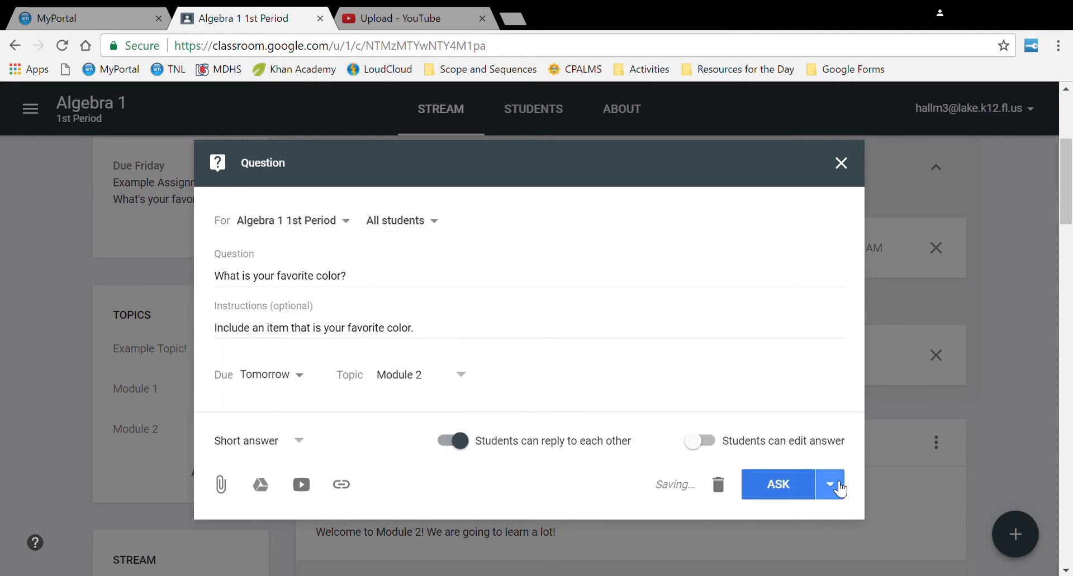
- Schedule the question to post Apr 27, 2017 at 8:00 AM
{"action": "left_click", "coordinate": [832, 487]}
{"action": "left_click", "coordinate": [814, 523]}
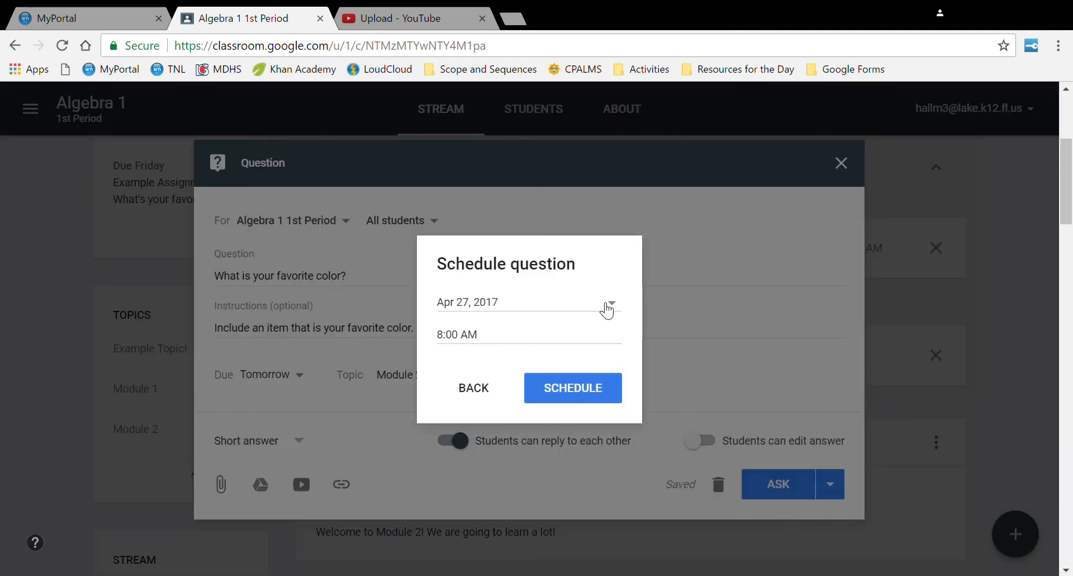
{"action": "left_click", "coordinate": [609, 304]}
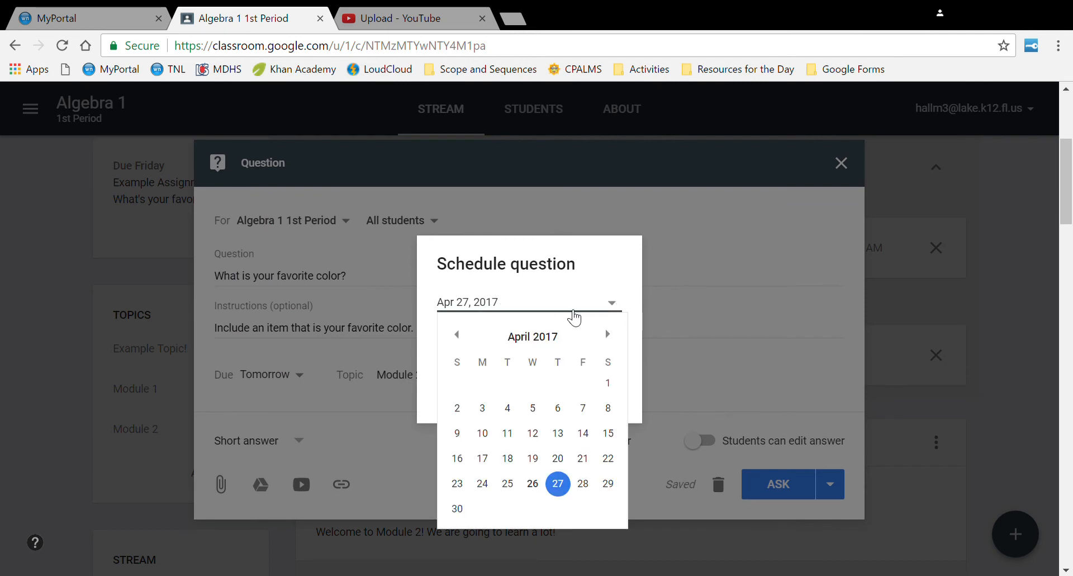
{"action": "left_click", "coordinate": [558, 484]}
{"action": "left_click", "coordinate": [545, 401]}
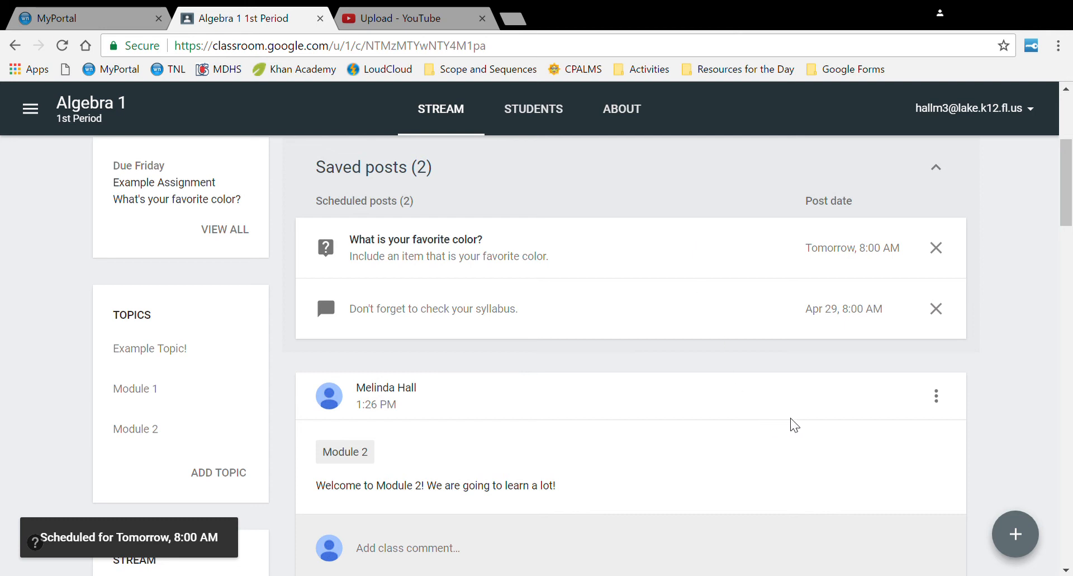
- Create an assignment for all three classes titled 'How Does your Garden Grow'
{"action": "mouse_move", "coordinate": [1021, 548]}
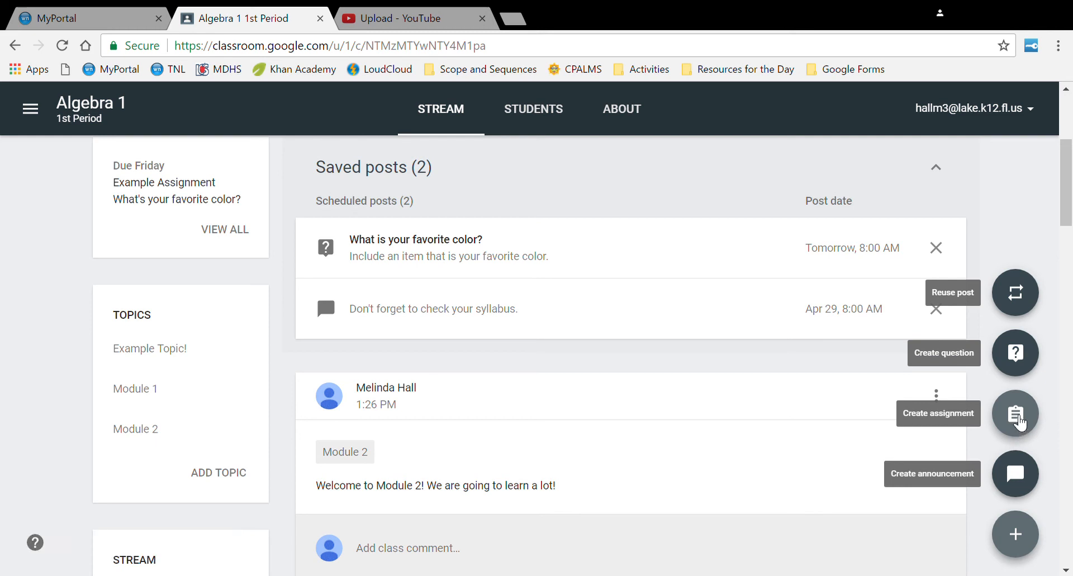
{"action": "left_click", "coordinate": [1015, 417]}
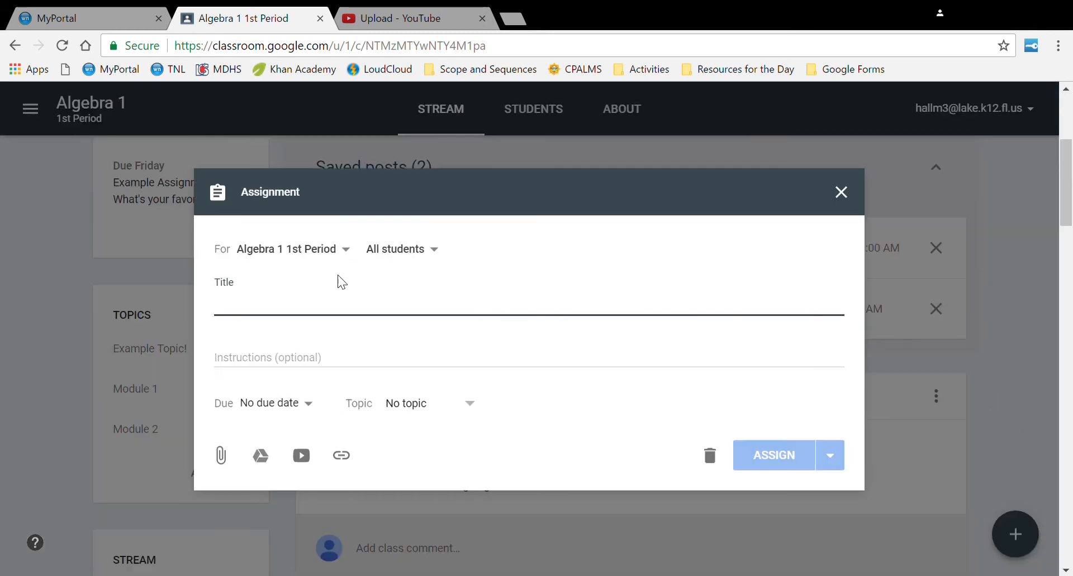
{"action": "left_click", "coordinate": [290, 256]}
{"action": "left_click", "coordinate": [254, 346]}
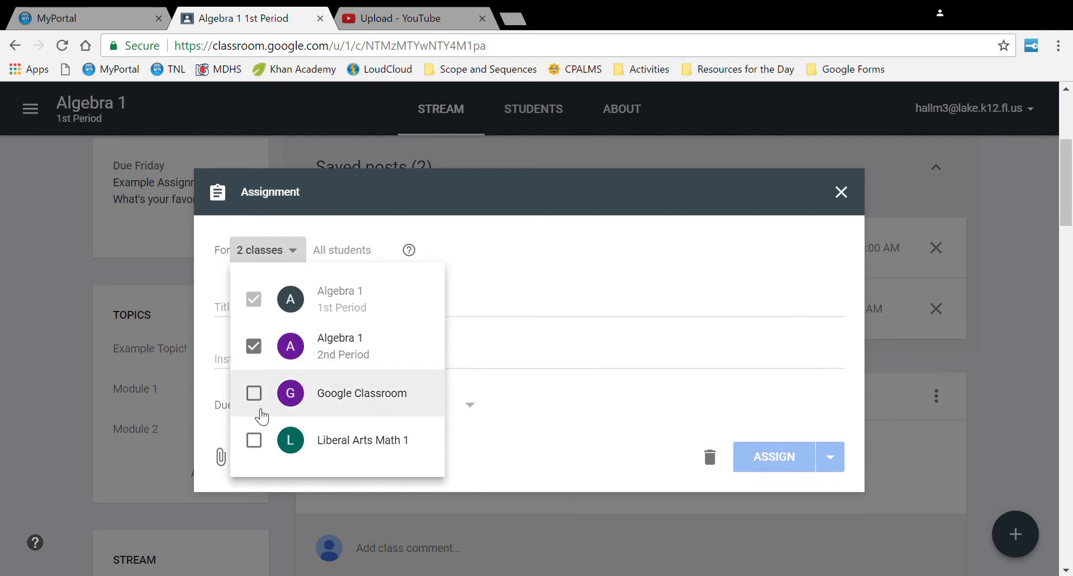
{"action": "left_click", "coordinate": [253, 440]}
{"action": "left_click", "coordinate": [311, 250]}
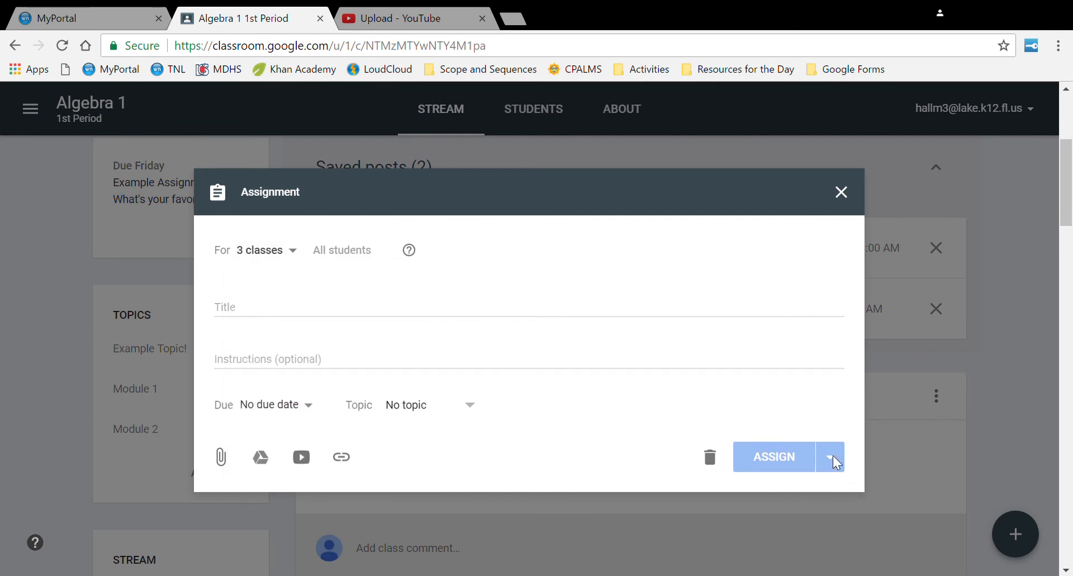
{"action": "left_click", "coordinate": [307, 317]}
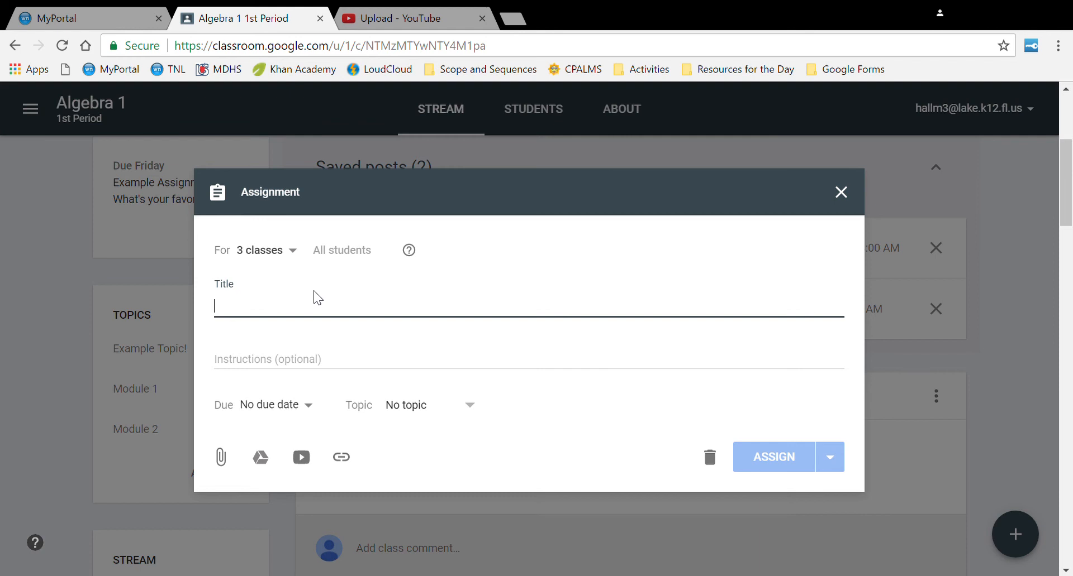
{"action": "type", "text": "How "}
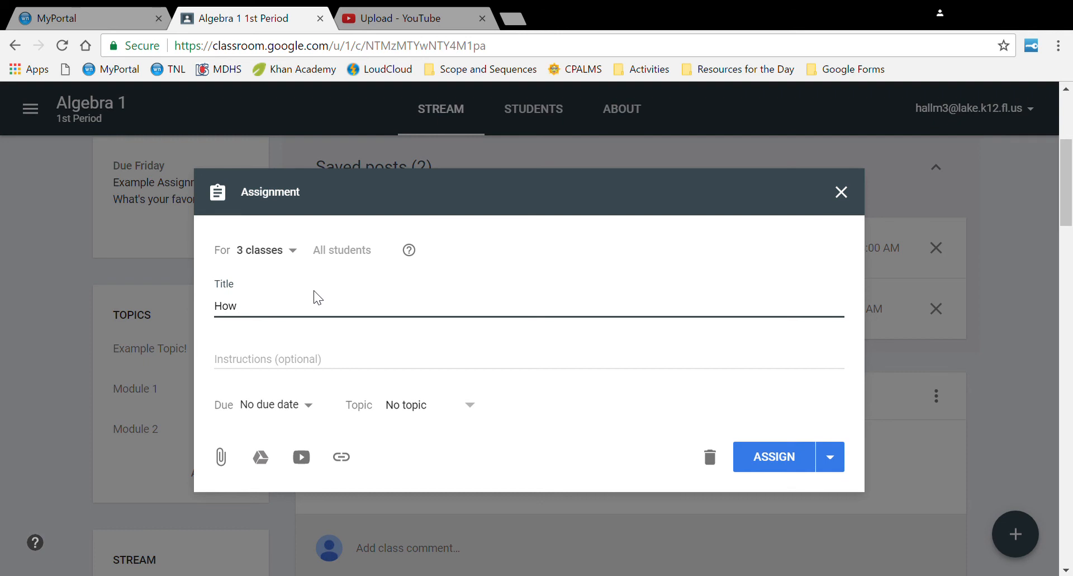
{"action": "type", "text": "Does your "}
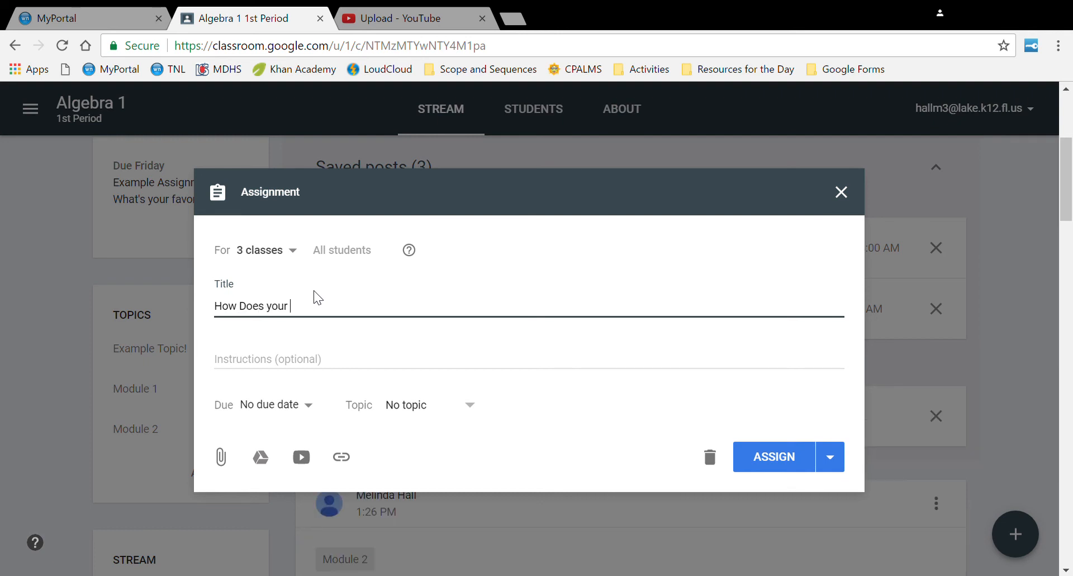
{"action": "type", "text": "Garden Grow"}
- Attach the MFAS_HowDoesYourGardenGrow_Worksheet.docx worksheet from Google Drive to the assignment
{"action": "left_click", "coordinate": [261, 455]}
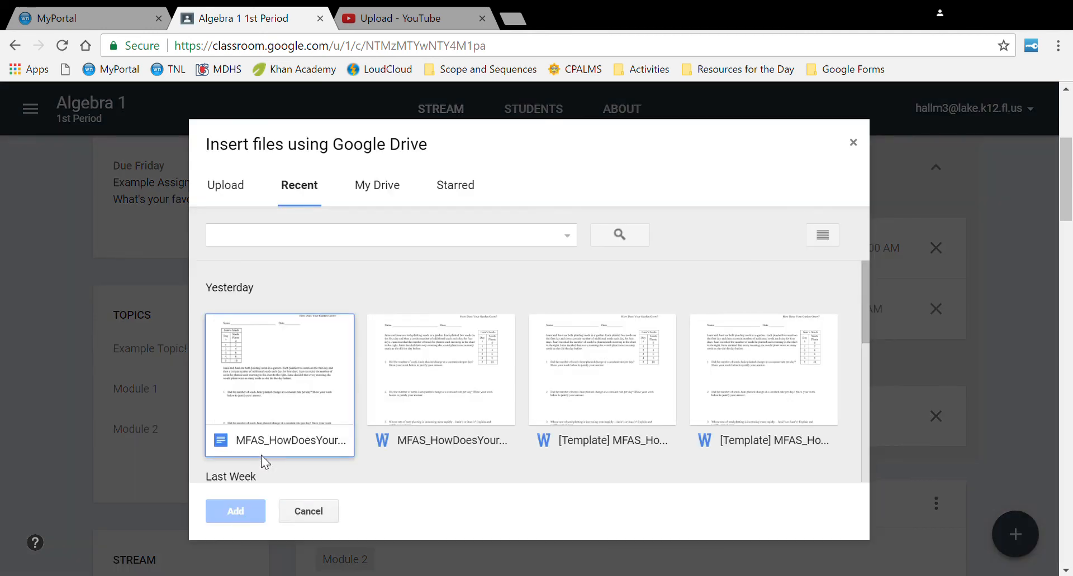
{"action": "left_click", "coordinate": [320, 373]}
{"action": "left_click", "coordinate": [219, 510]}
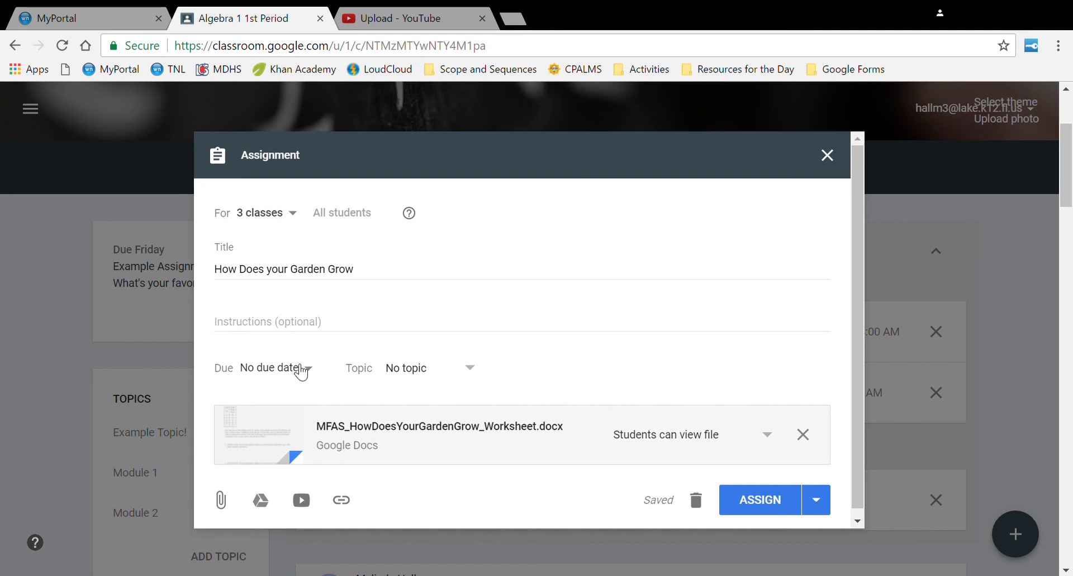
- Set the assignment's due date to Apr 30
{"action": "left_click", "coordinate": [297, 370]}
{"action": "left_click", "coordinate": [311, 425]}
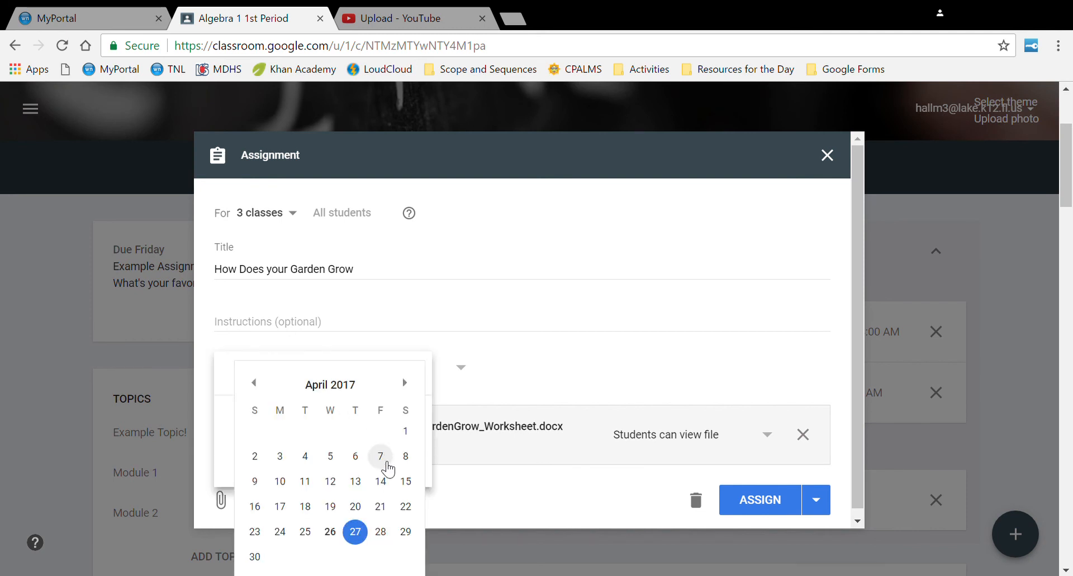
{"action": "left_click", "coordinate": [256, 556]}
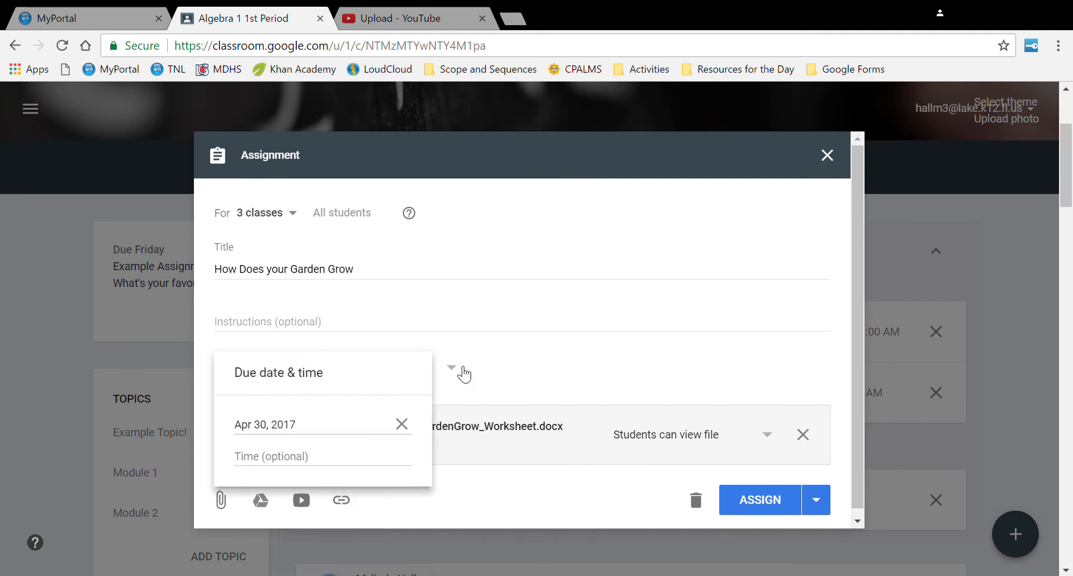
{"action": "left_click", "coordinate": [472, 370]}
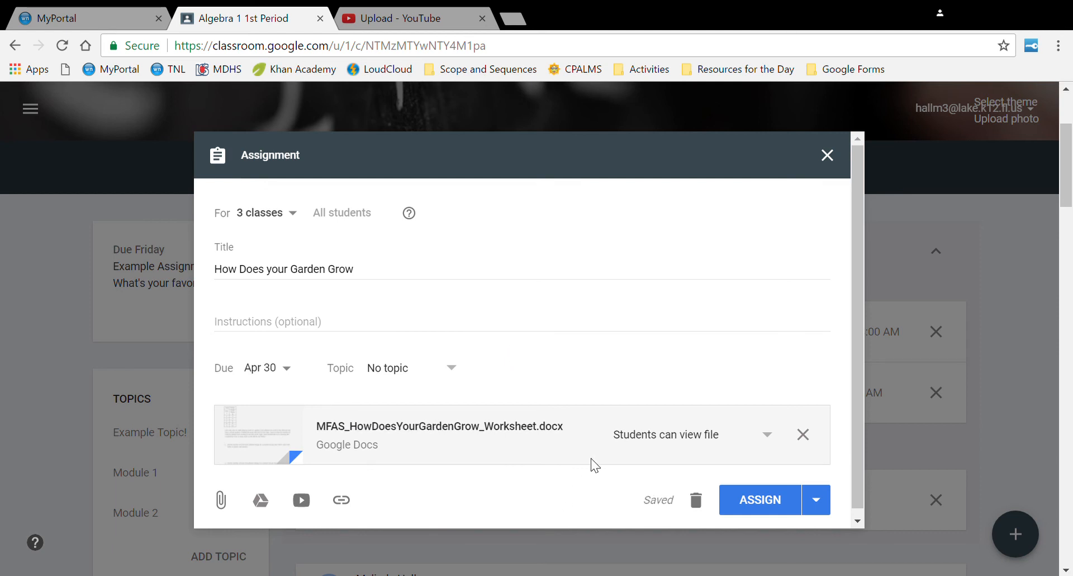
{"action": "left_click", "coordinate": [681, 441]}
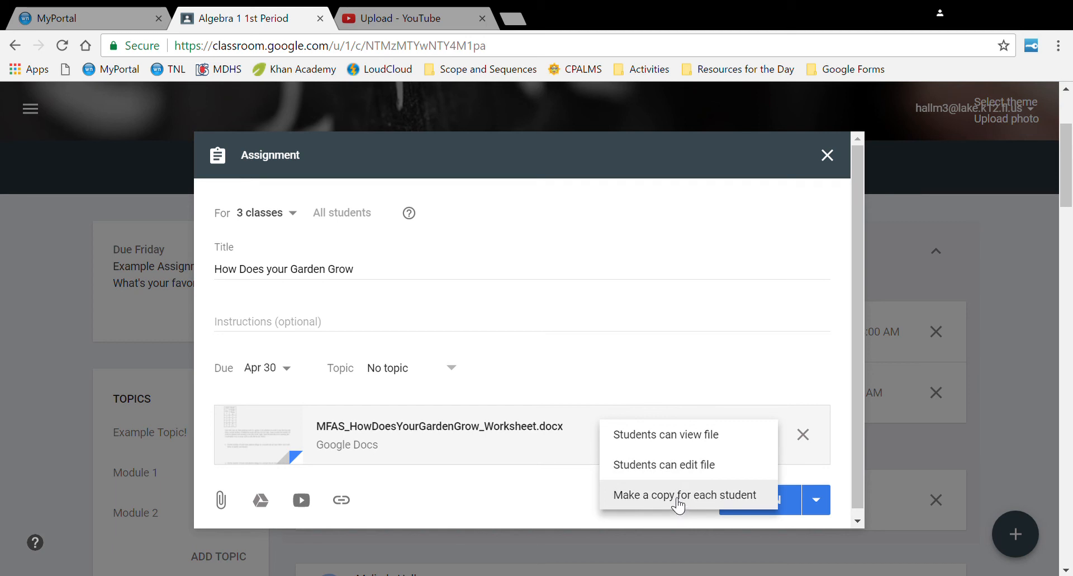
- Set the worksheet to 'Make a copy for each student' and assign 'How Does your Garden Grow' now
{"action": "left_click", "coordinate": [678, 504]}
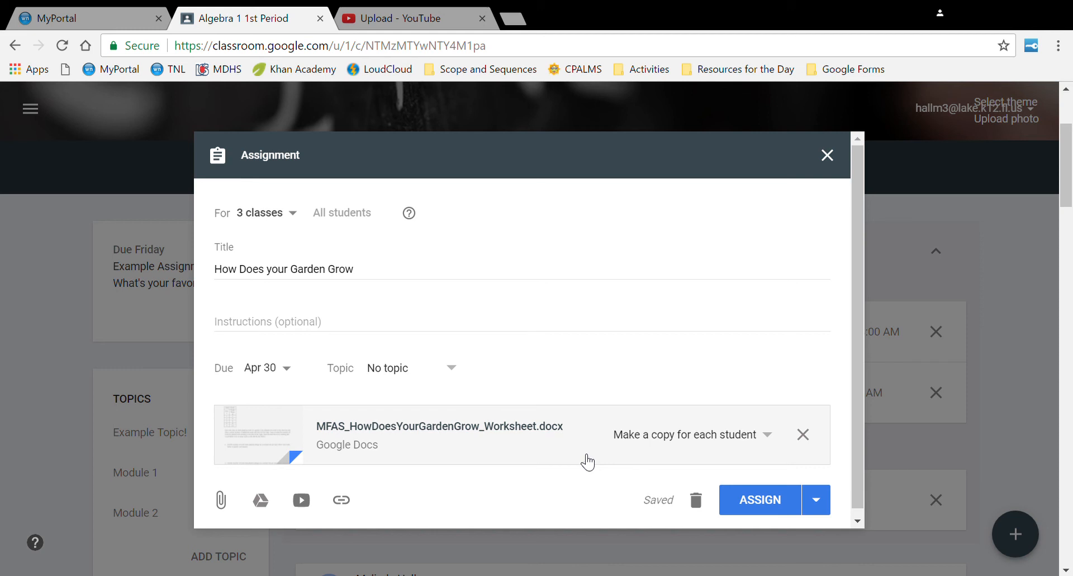
{"action": "left_click", "coordinate": [817, 503]}
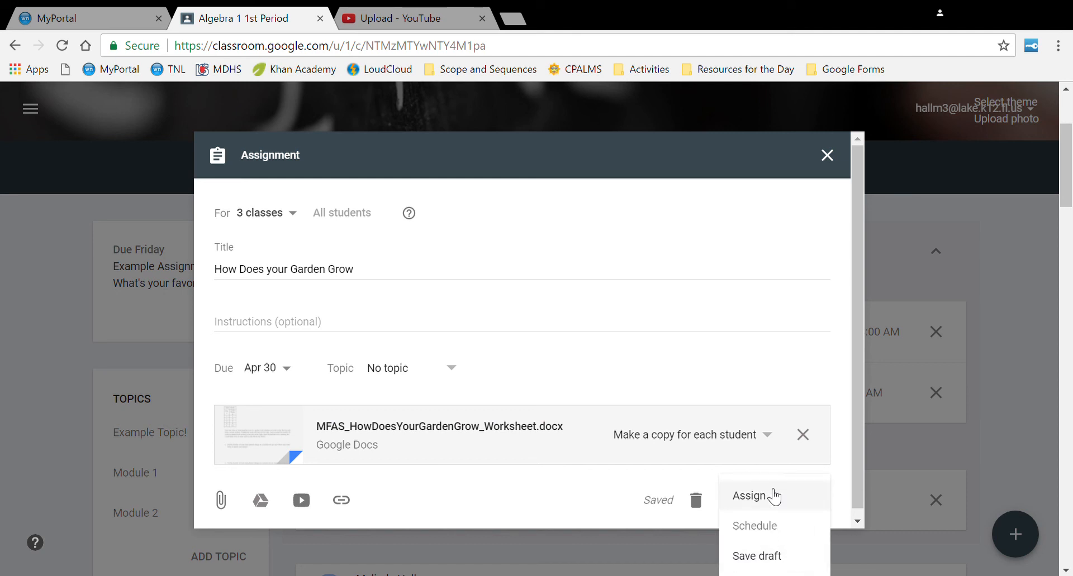
{"action": "left_click", "coordinate": [770, 445]}
{"action": "left_click", "coordinate": [769, 510]}
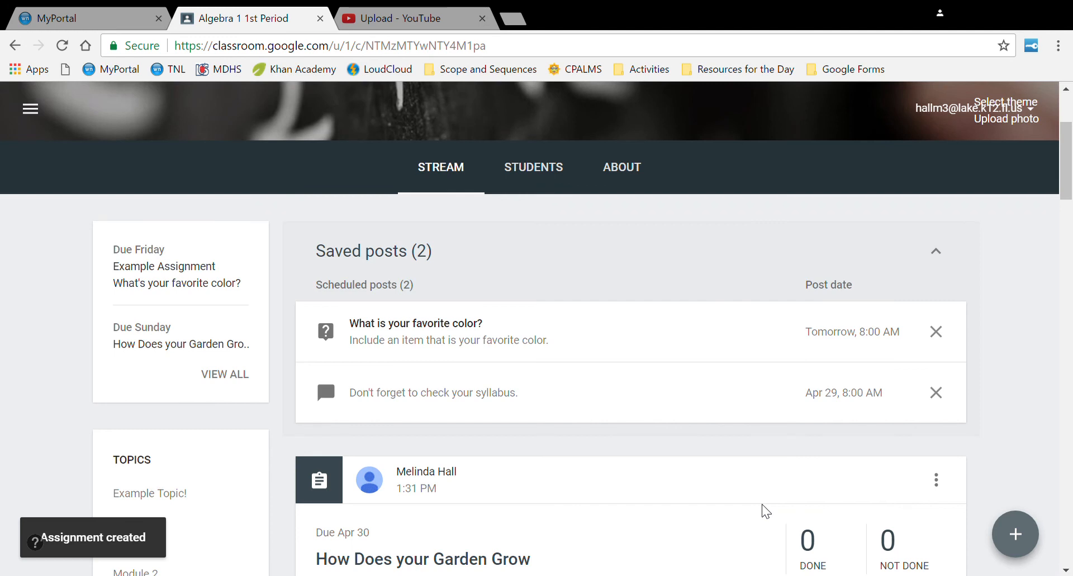
- Find 'How Does your Garden Grow' further down the Stream and open its Student Work page
{"action": "scroll", "coordinate": [565, 492], "scroll_direction": "down", "scroll_amount": 3}
{"action": "scroll", "coordinate": [567, 452], "scroll_direction": "down", "scroll_amount": 2}
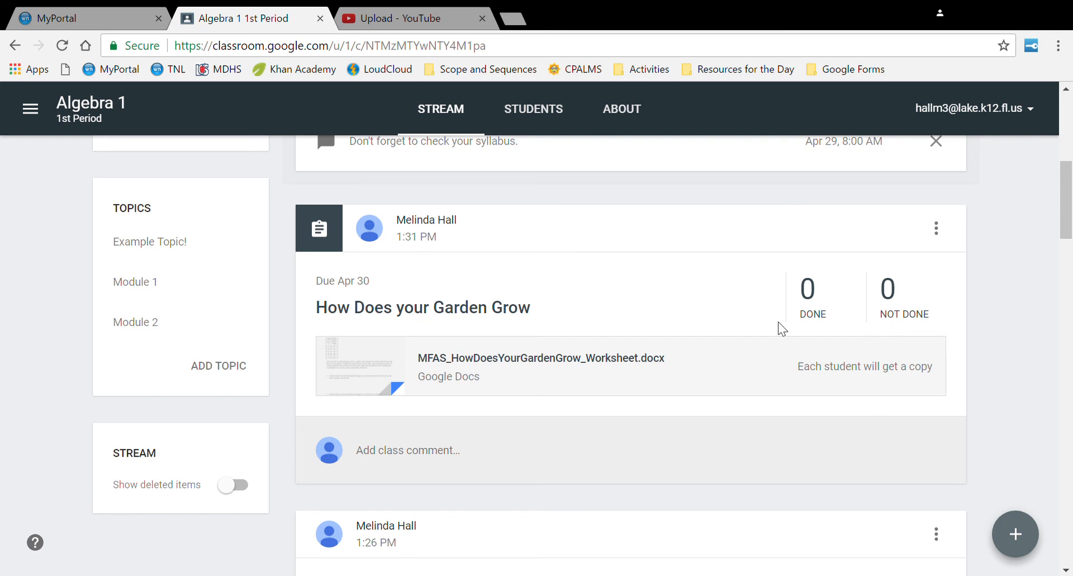
{"action": "left_click", "coordinate": [349, 322]}
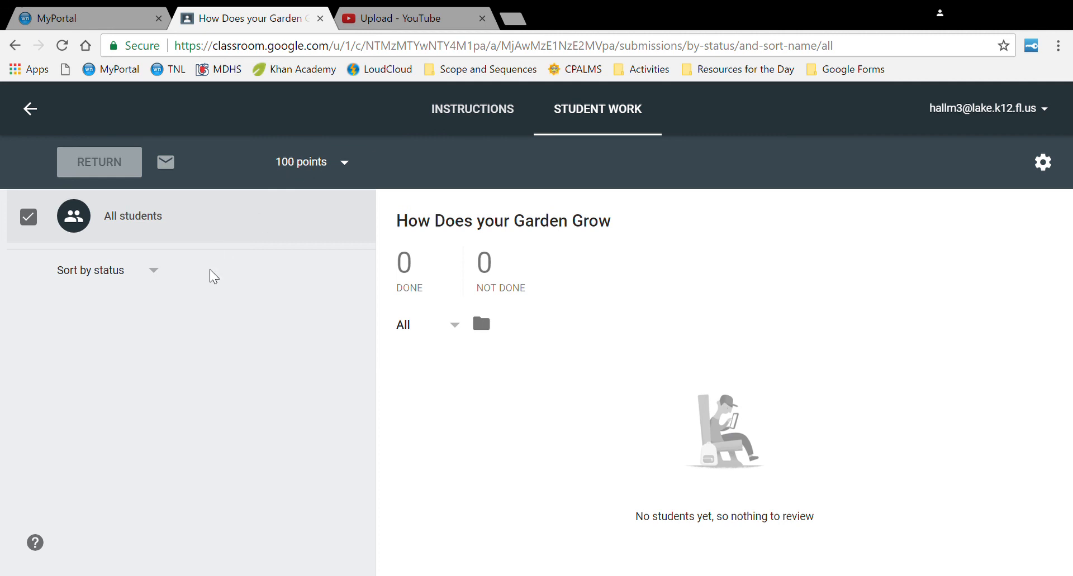
- Review the garden assignment's Instructions and Student Work tabs, then go back to the Algebra 1 1st Period stream
{"action": "left_click", "coordinate": [474, 131]}
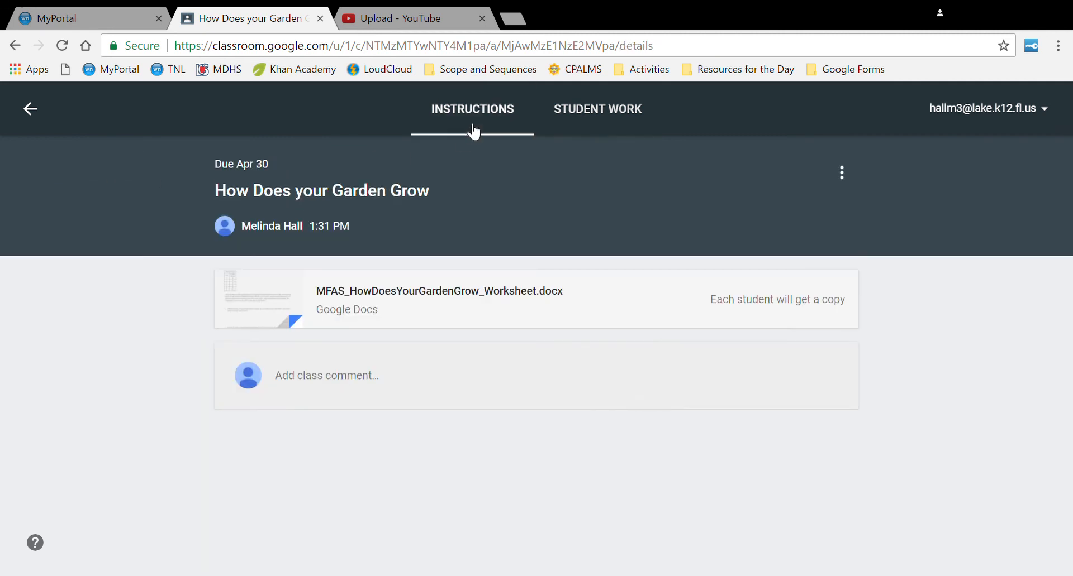
{"action": "left_click", "coordinate": [586, 124]}
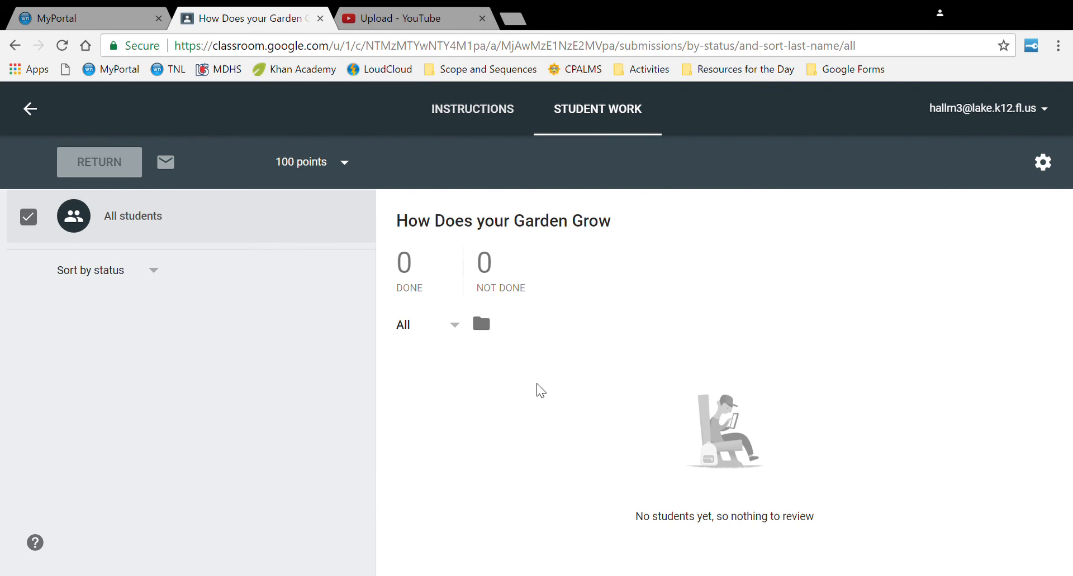
{"action": "left_click", "coordinate": [30, 108]}
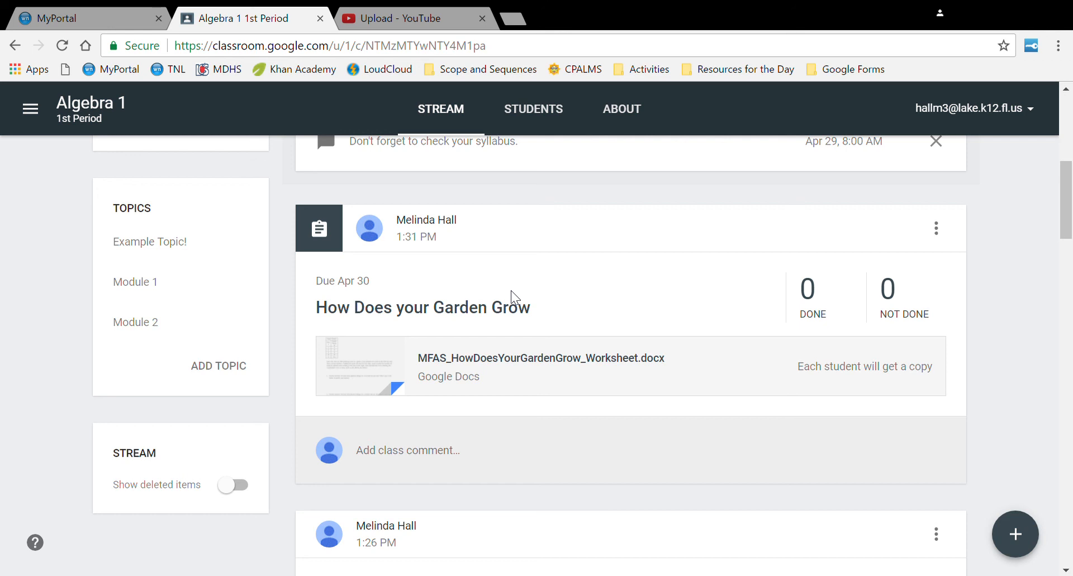
- Open Classes from the navigation menu to list all four classes
{"action": "left_click", "coordinate": [30, 111]}
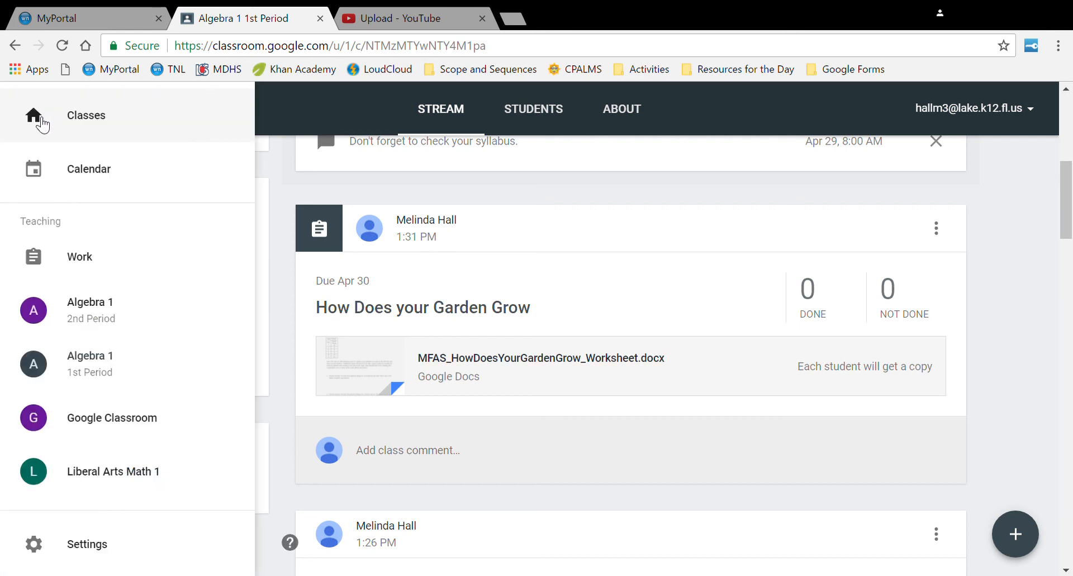
{"action": "left_click", "coordinate": [84, 124]}
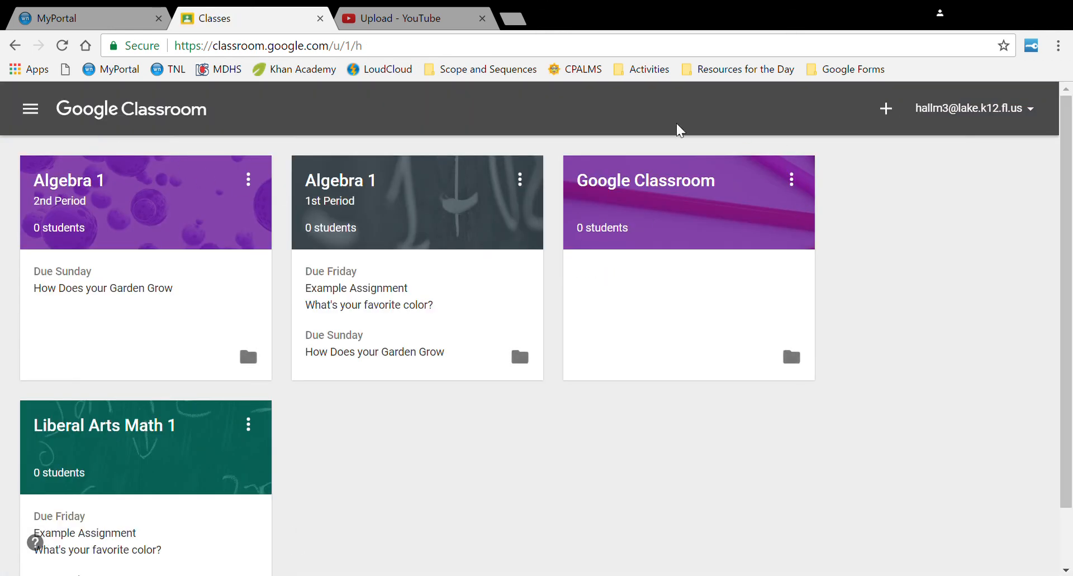